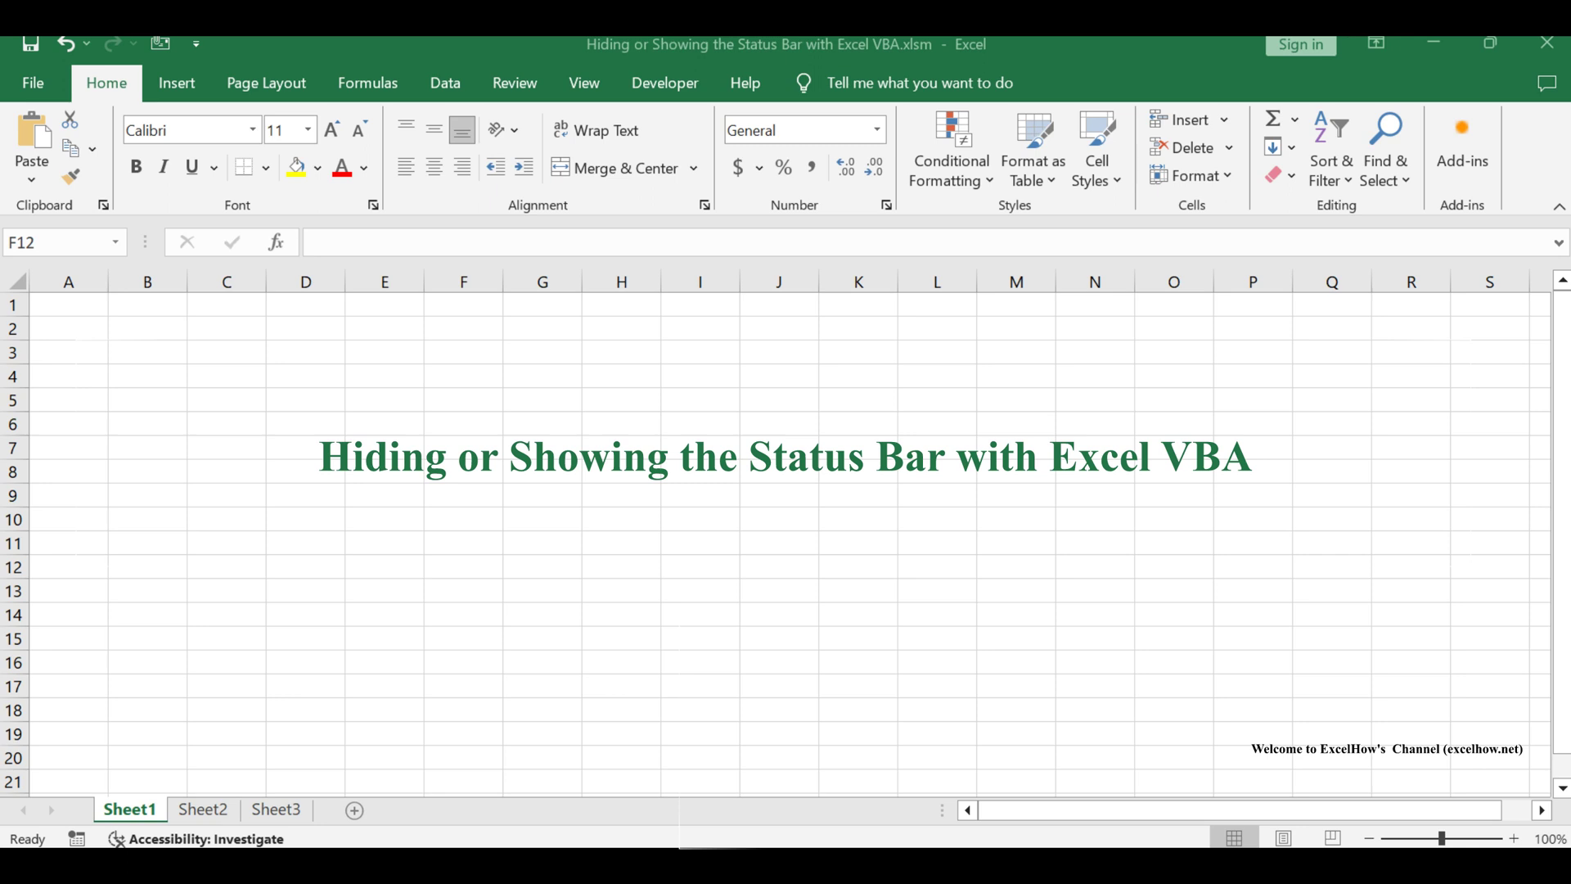
Go to Sheet2 with the status bar code and launch Visual Basic from the Developer tab
key("ctrl+Page_Down")
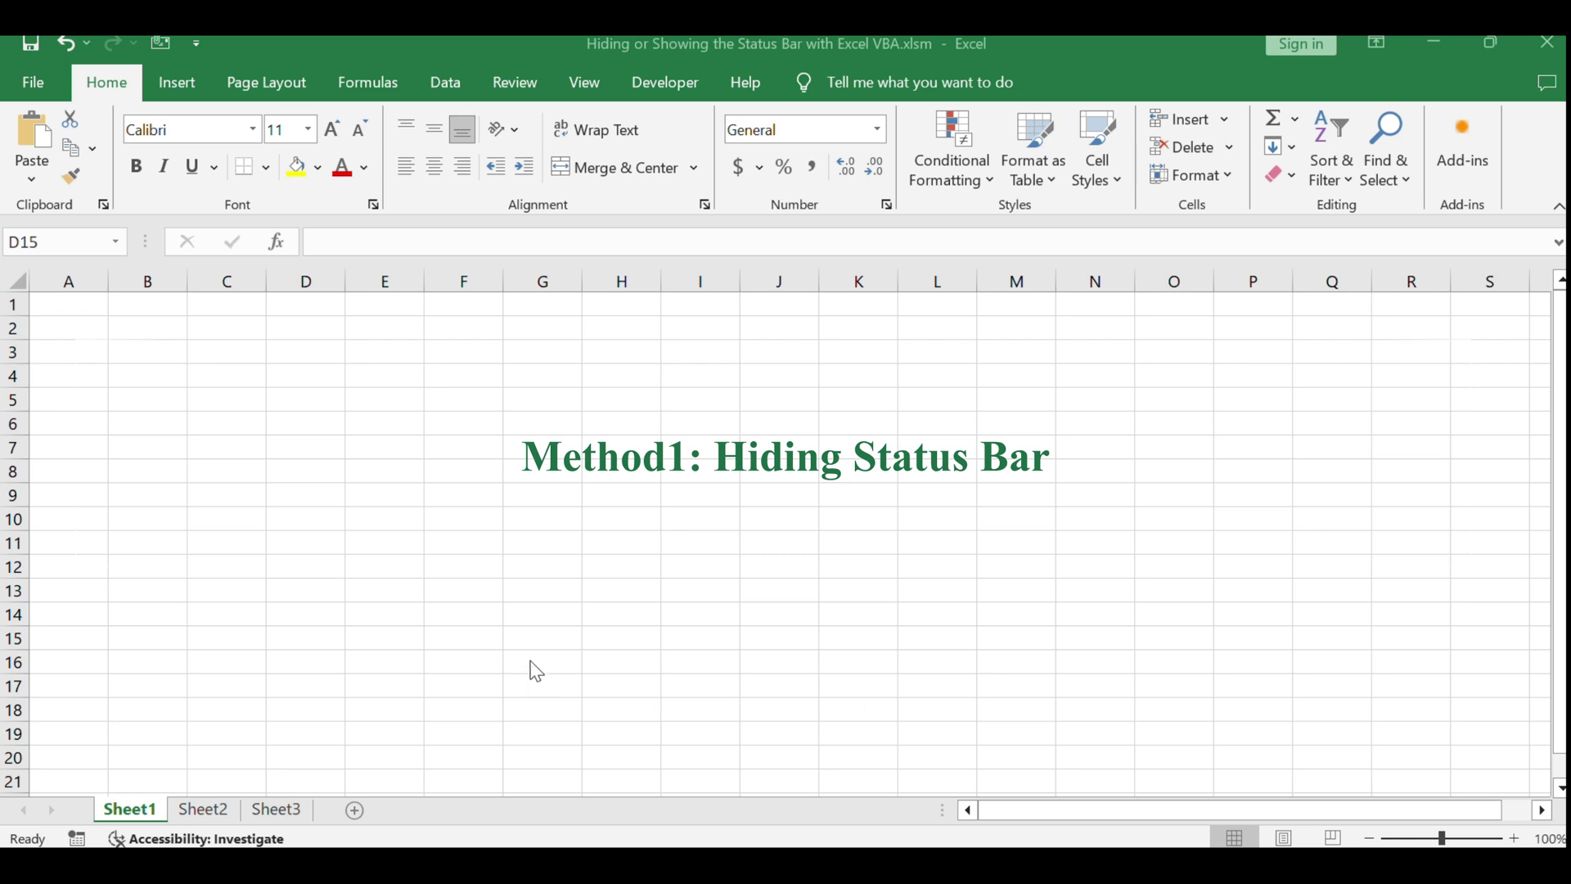
left_click(202, 809)
left_click(467, 545)
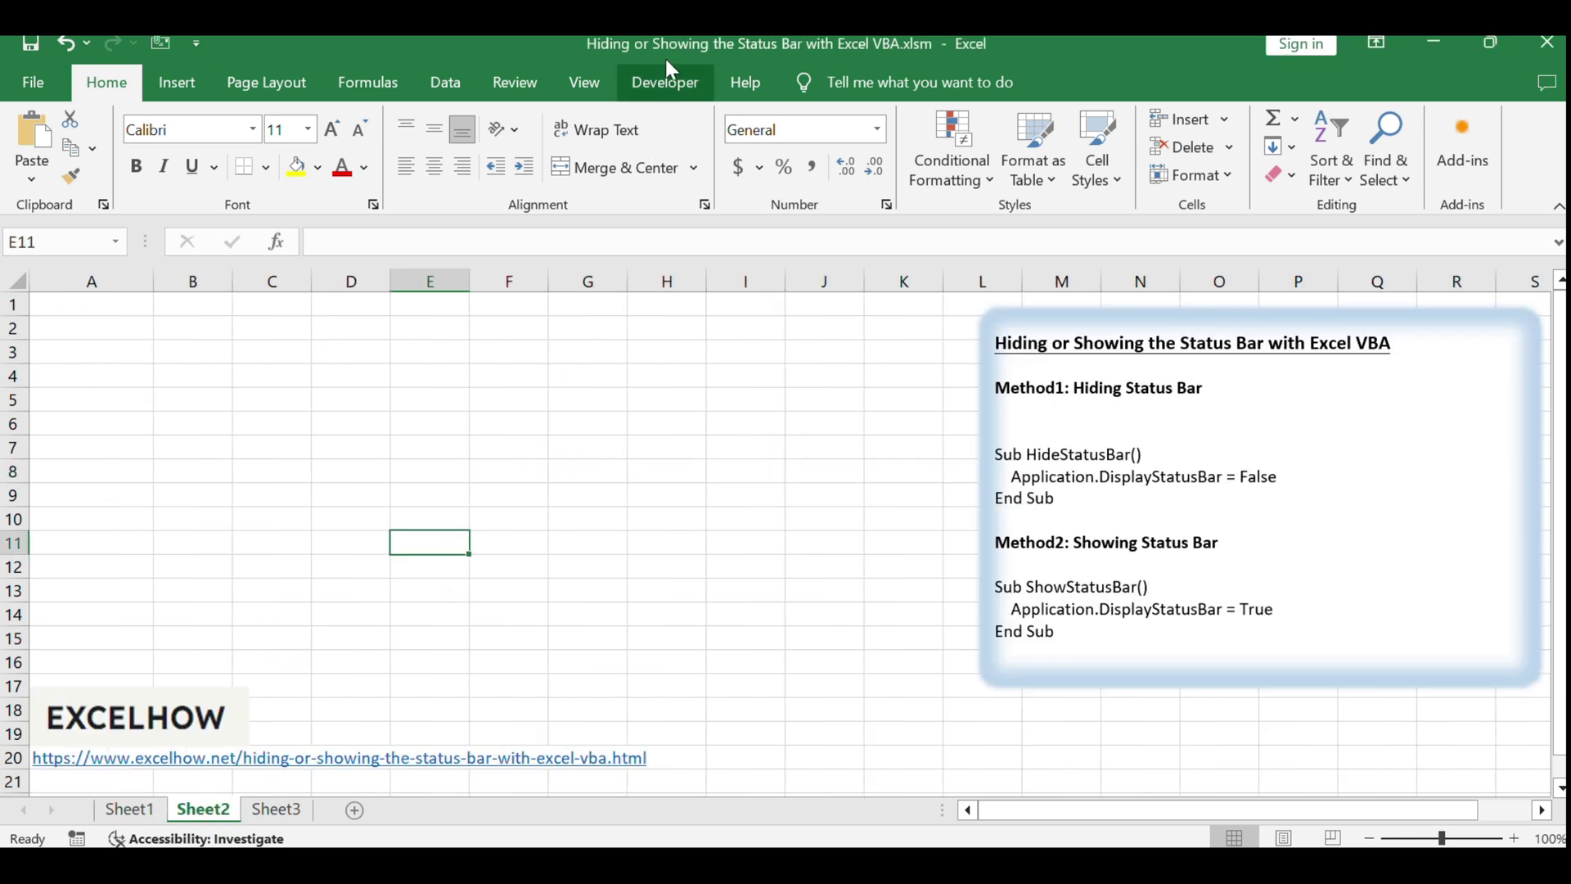
left_click(657, 81)
left_click(616, 474)
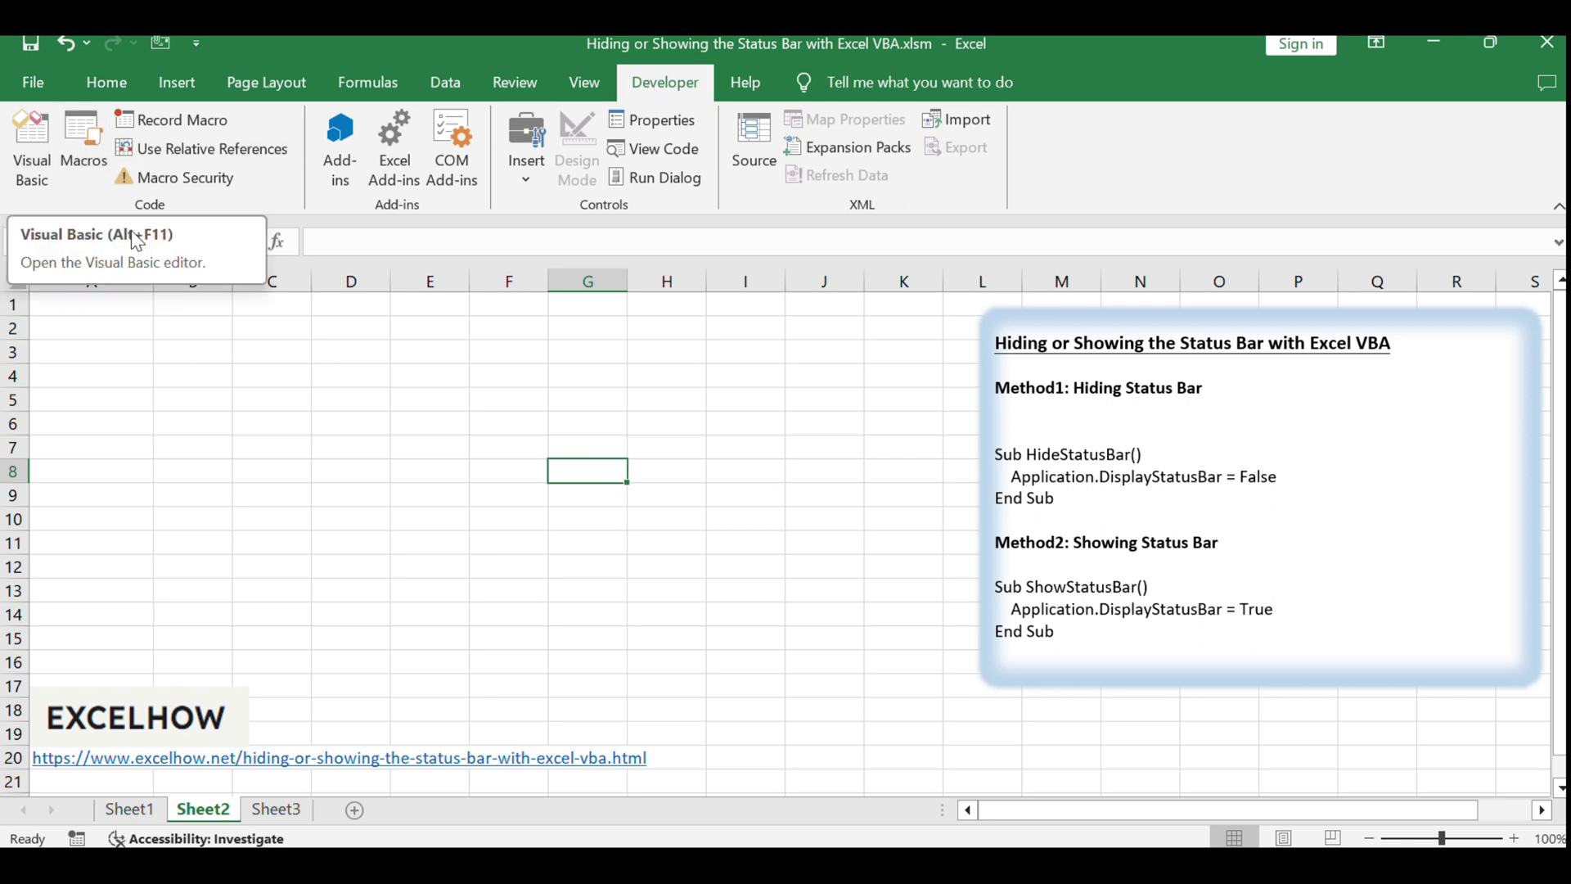
left_click(37, 158)
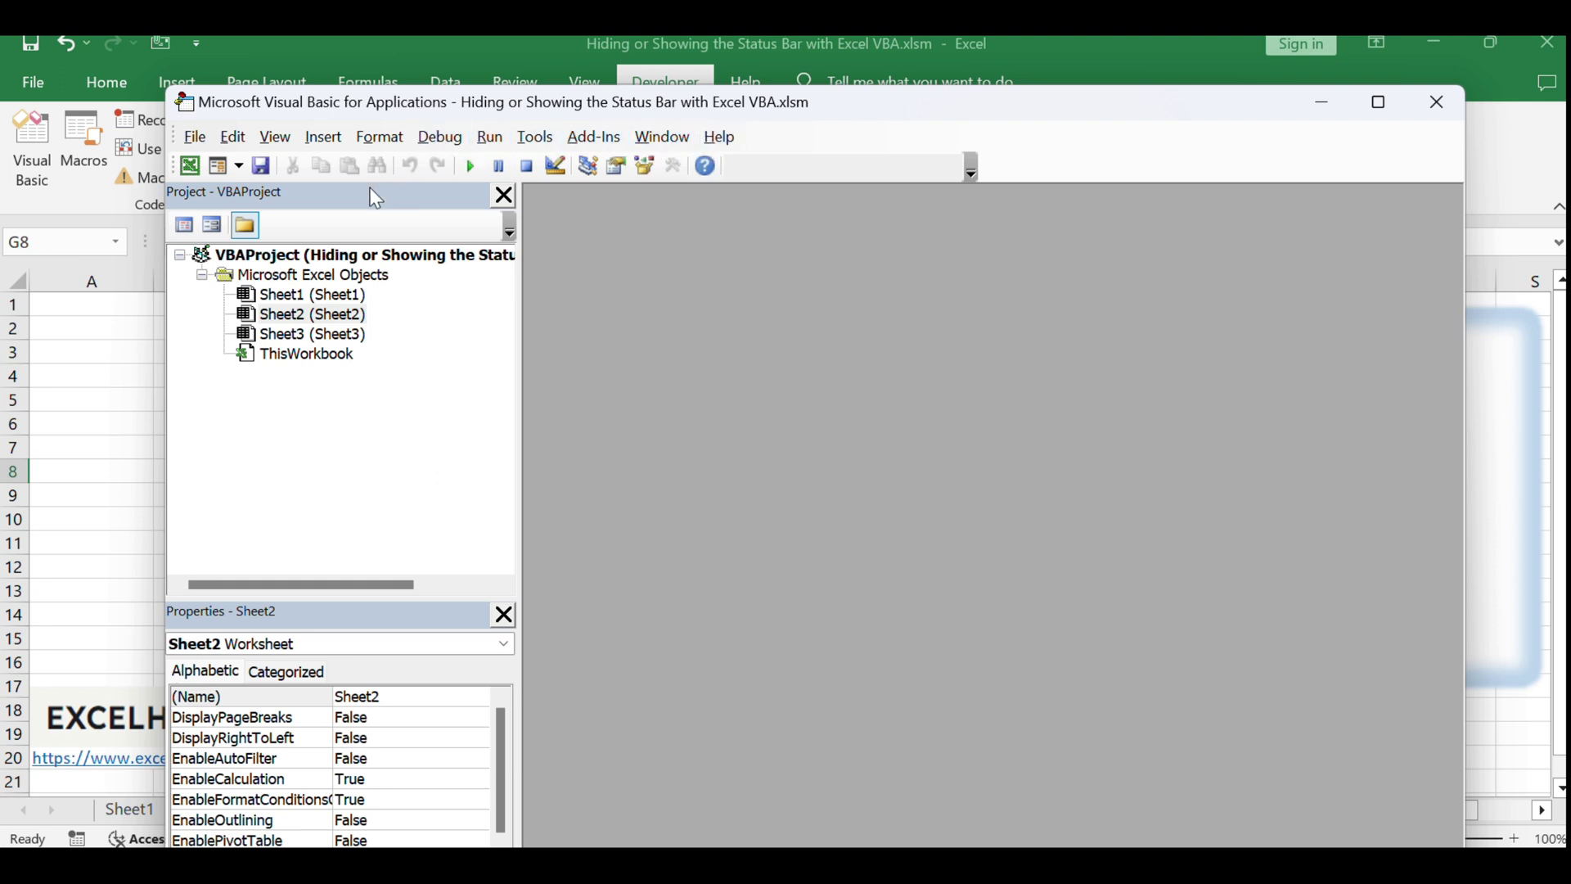
Insert Module1 into the workbook project and paste the HideStatusBar macro into its code
left_click(325, 138)
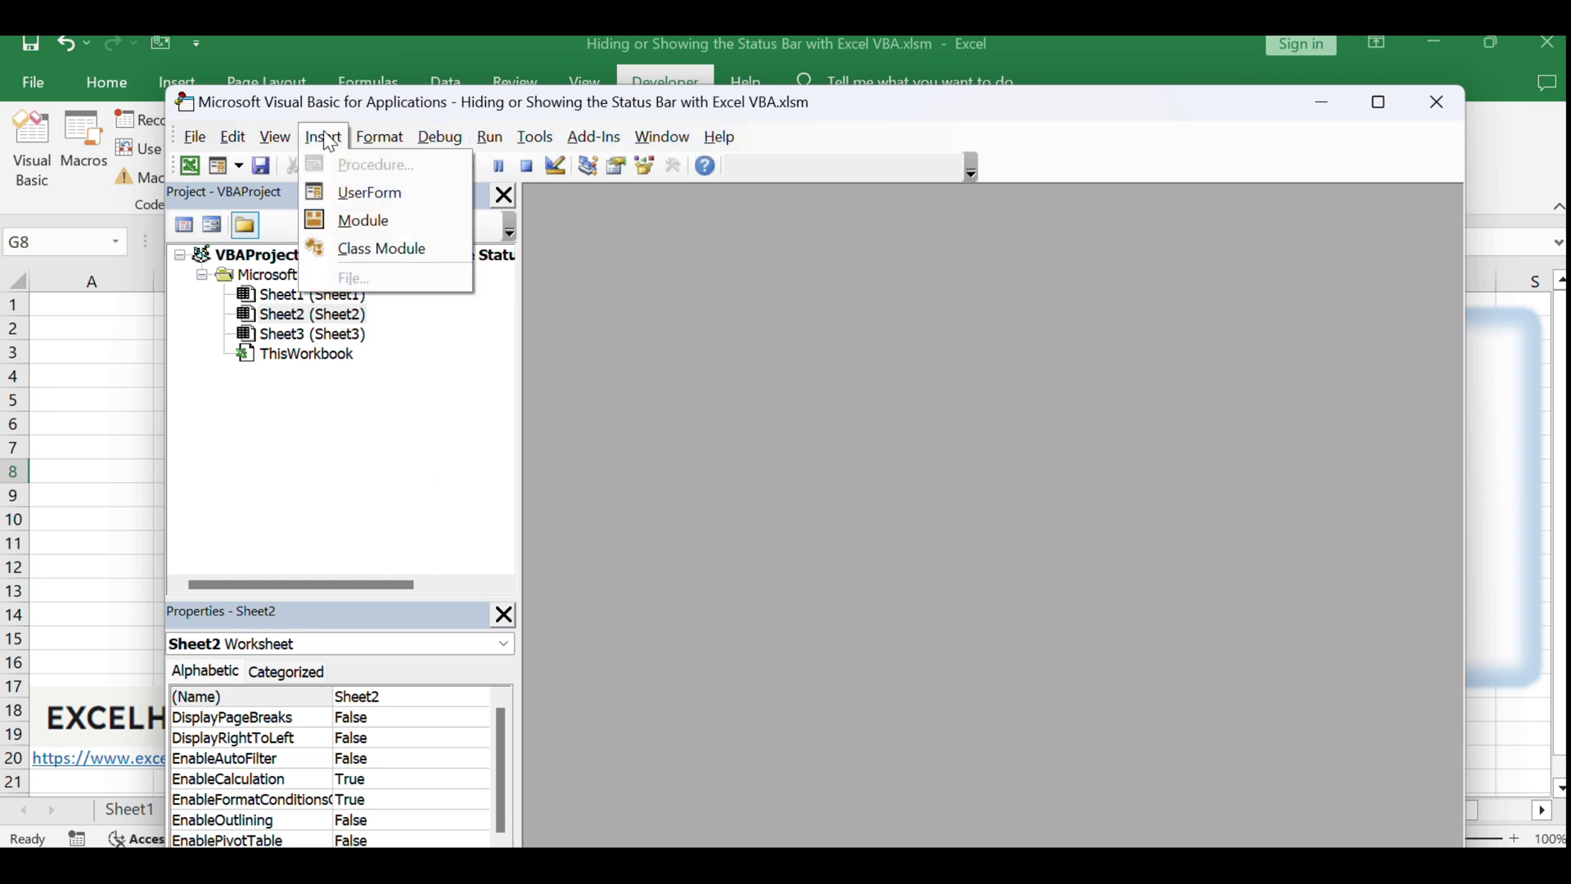
left_click(395, 220)
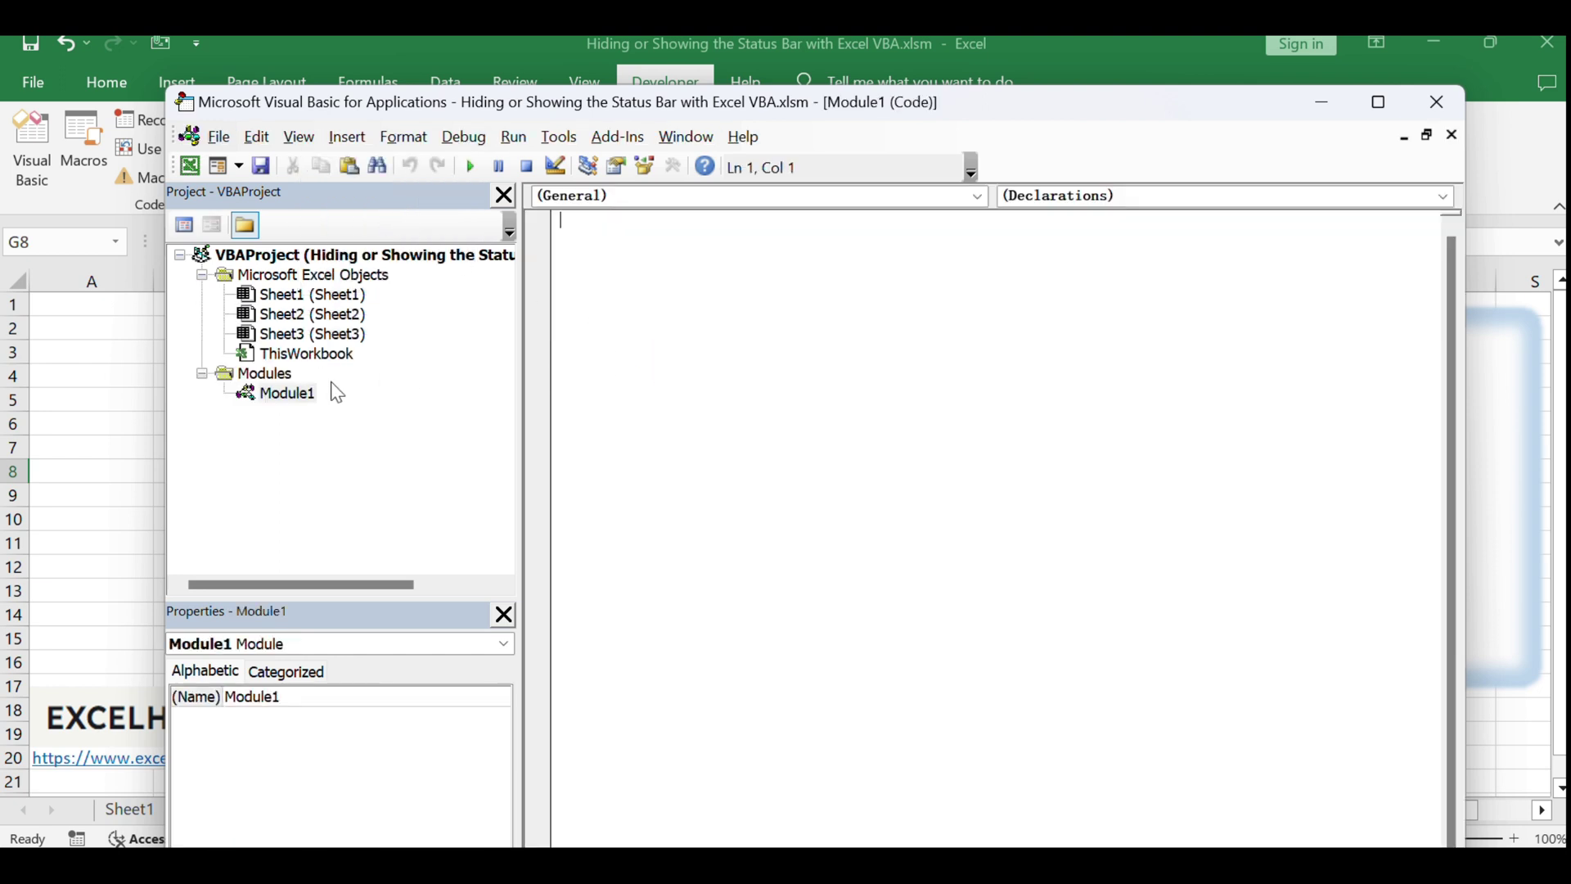
left_click(279, 392)
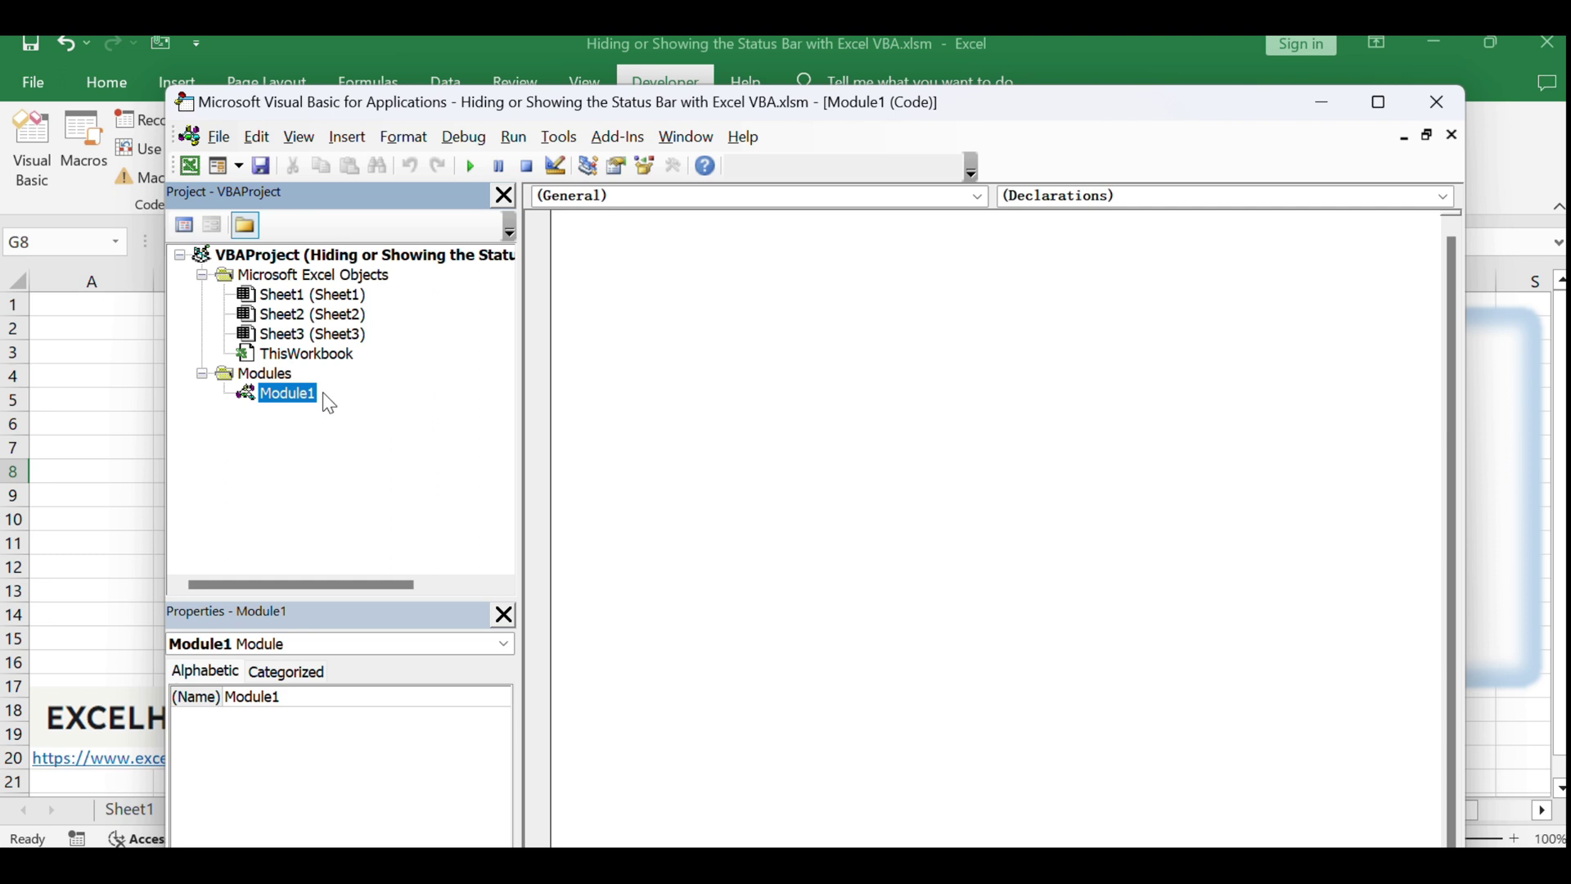
left_click(675, 349)
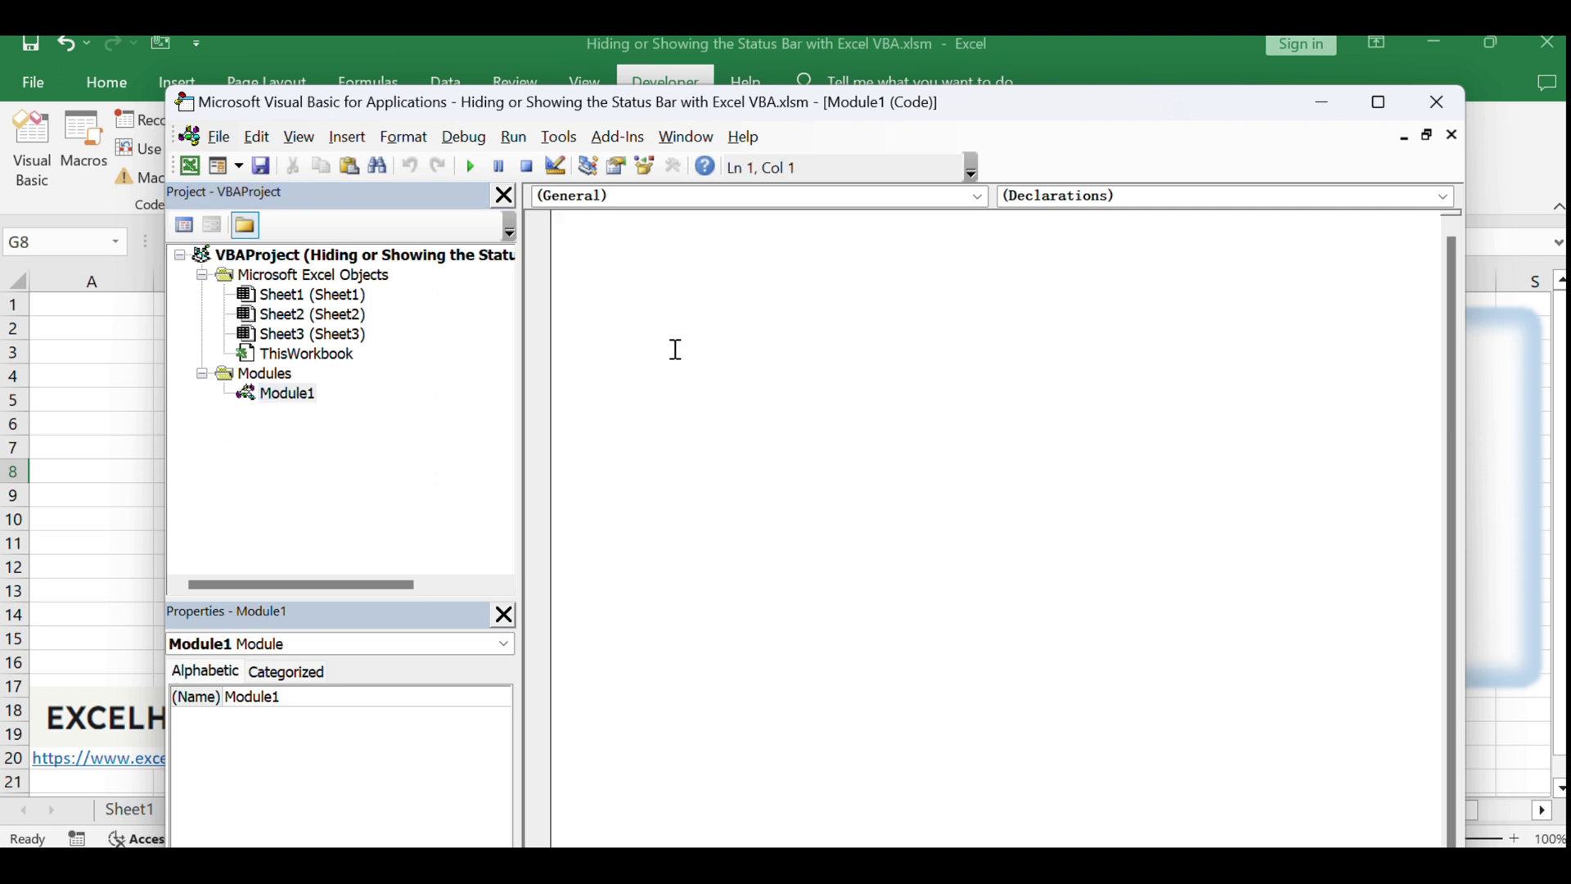
left_click(675, 349)
type("Sub HideStatusBar()     Application.DisplayStatusBar = False End Sub")
Highlight the pasted HideStatusBar code, pointing out the macro name and the DisplayStatusBar property
left_click_drag(712, 271, 519, 192)
left_click(782, 386)
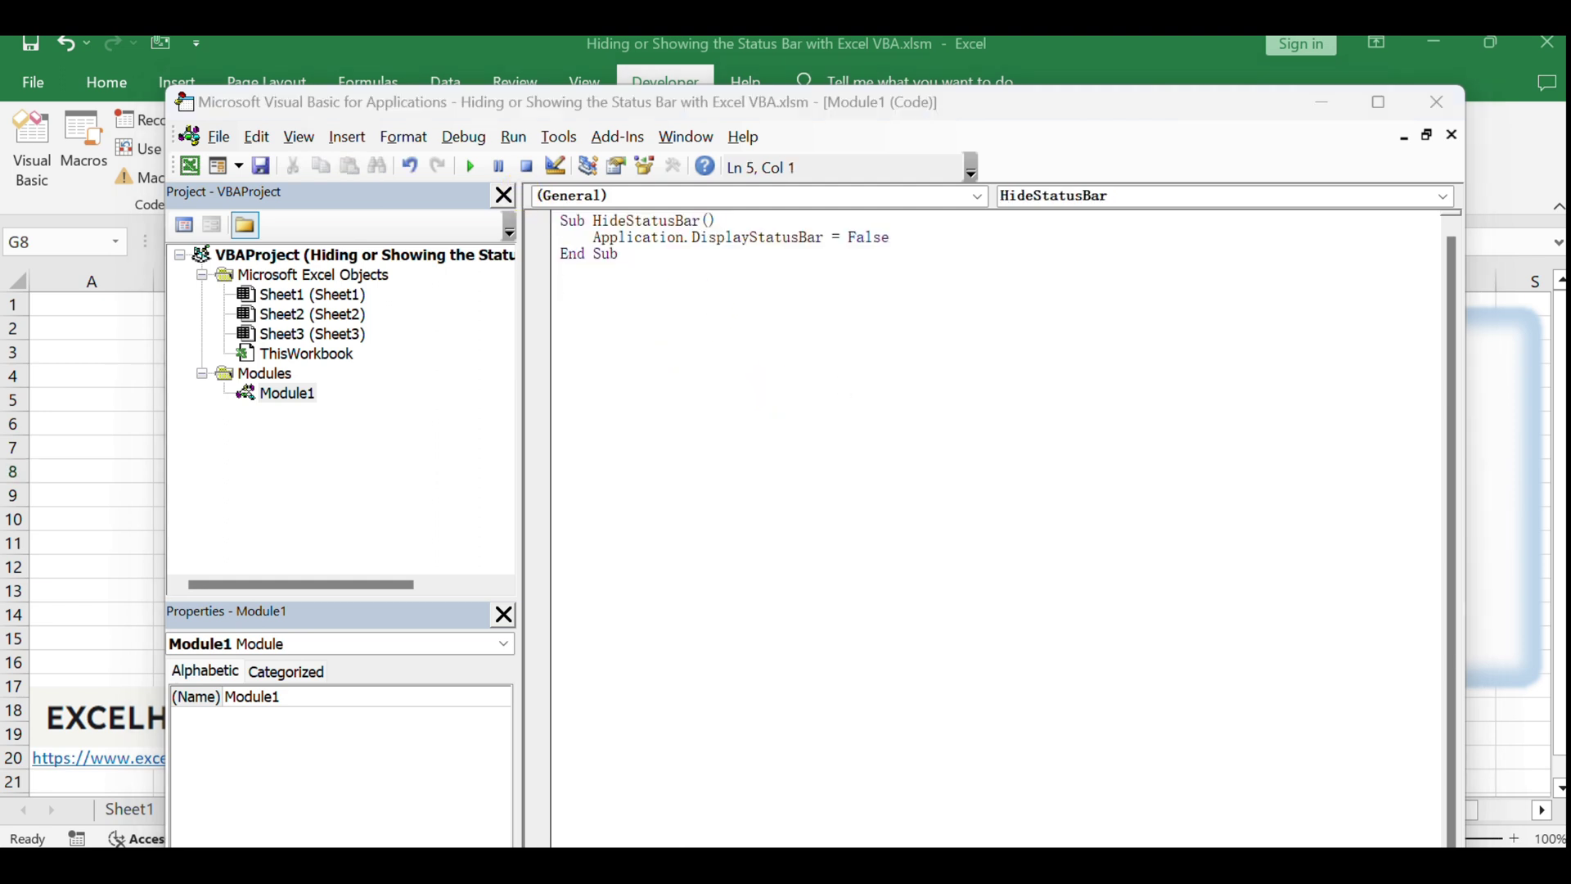
left_click(871, 442)
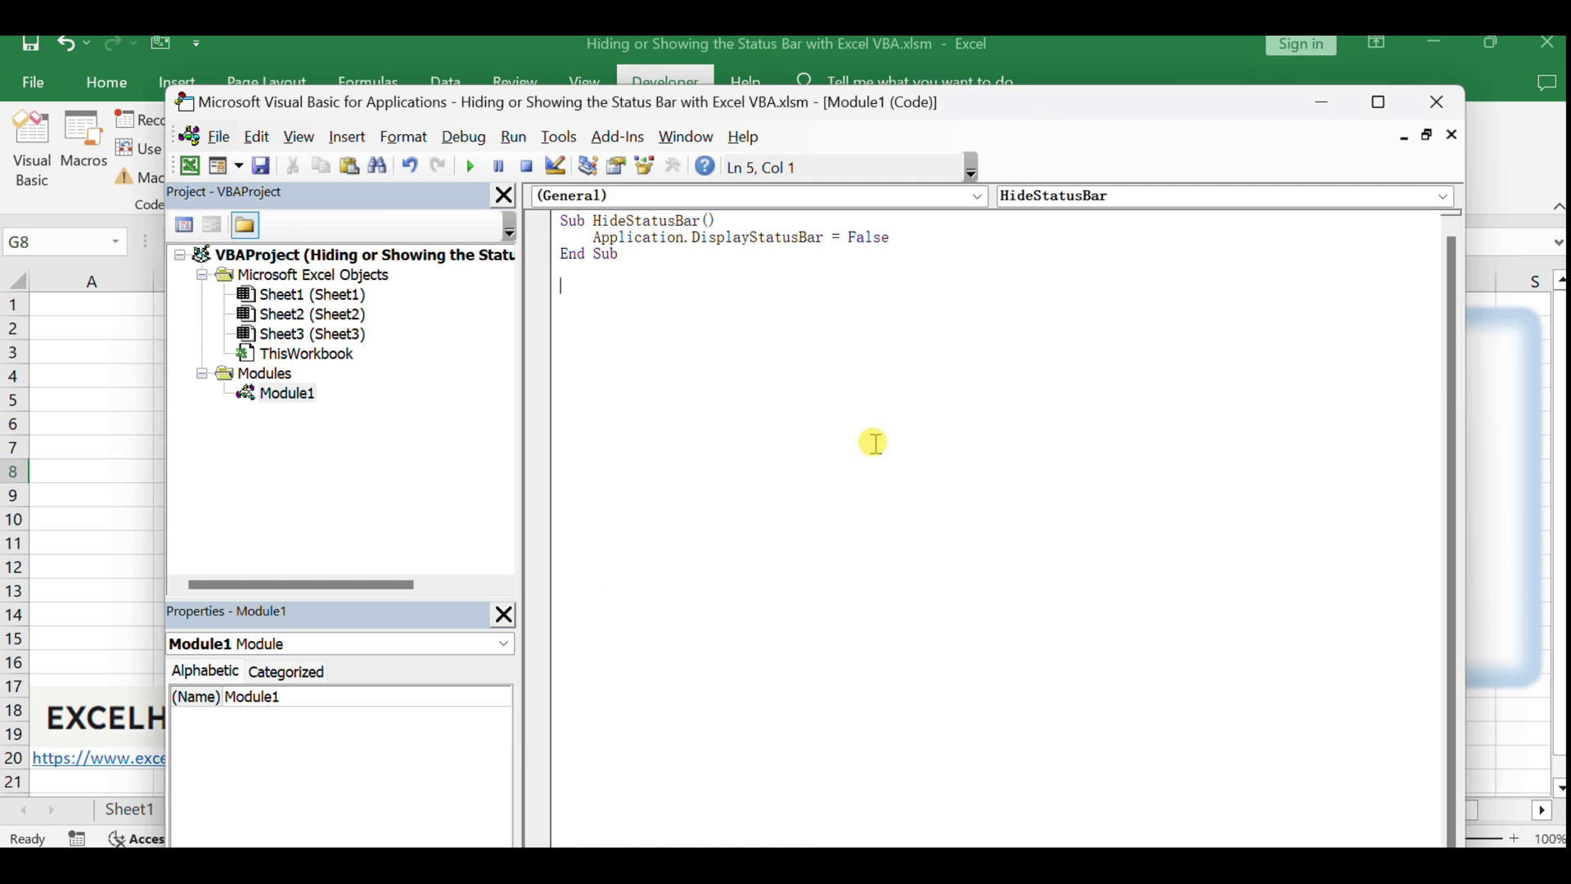
double_click(645, 222)
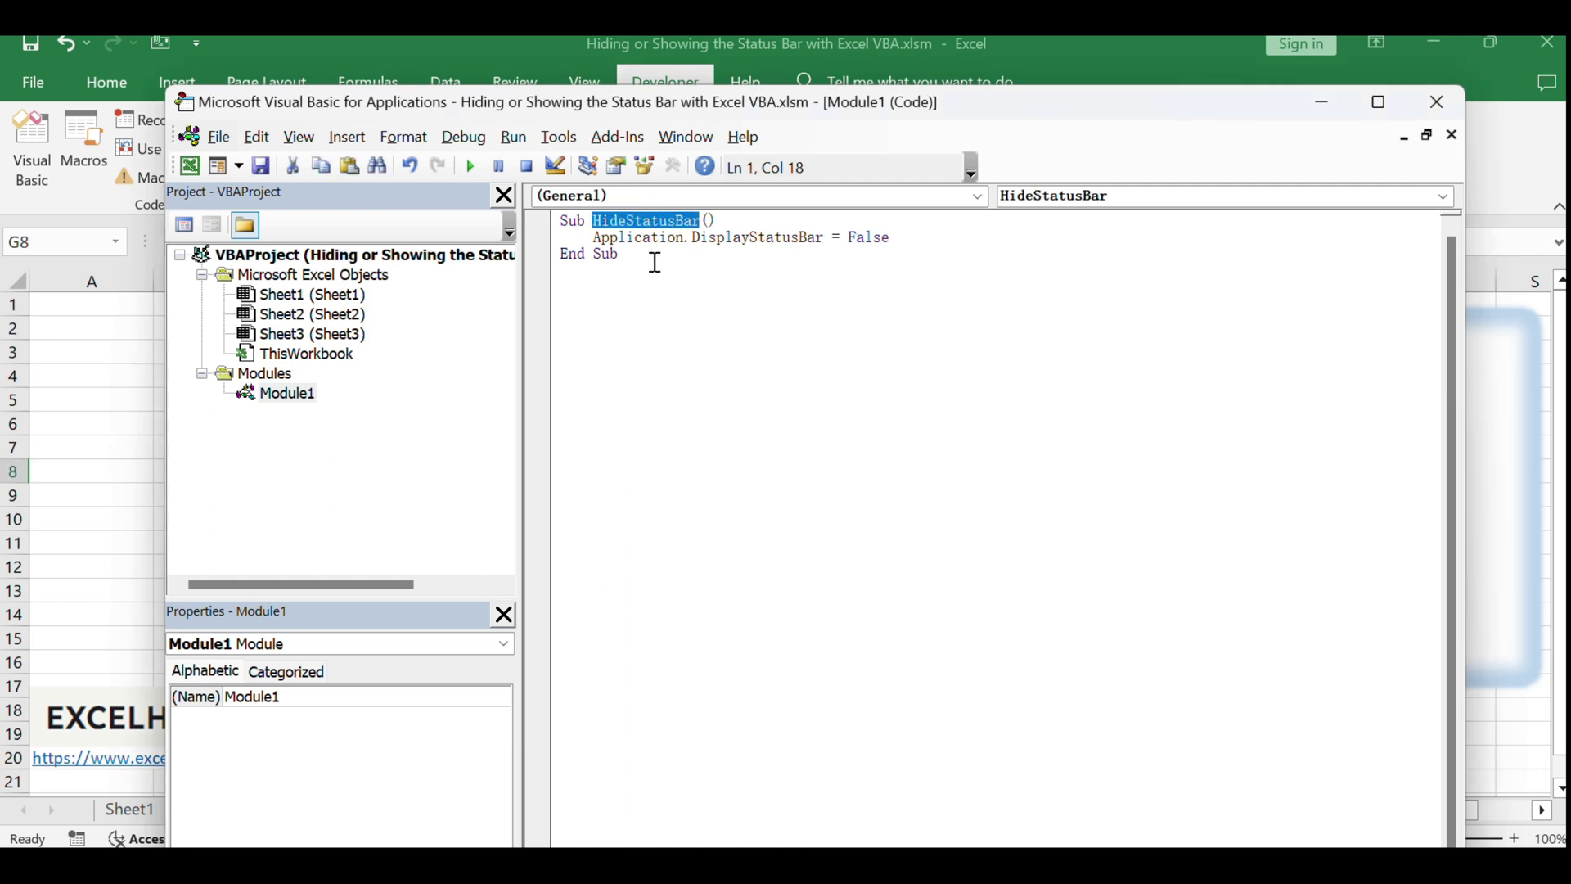
left_click(698, 241)
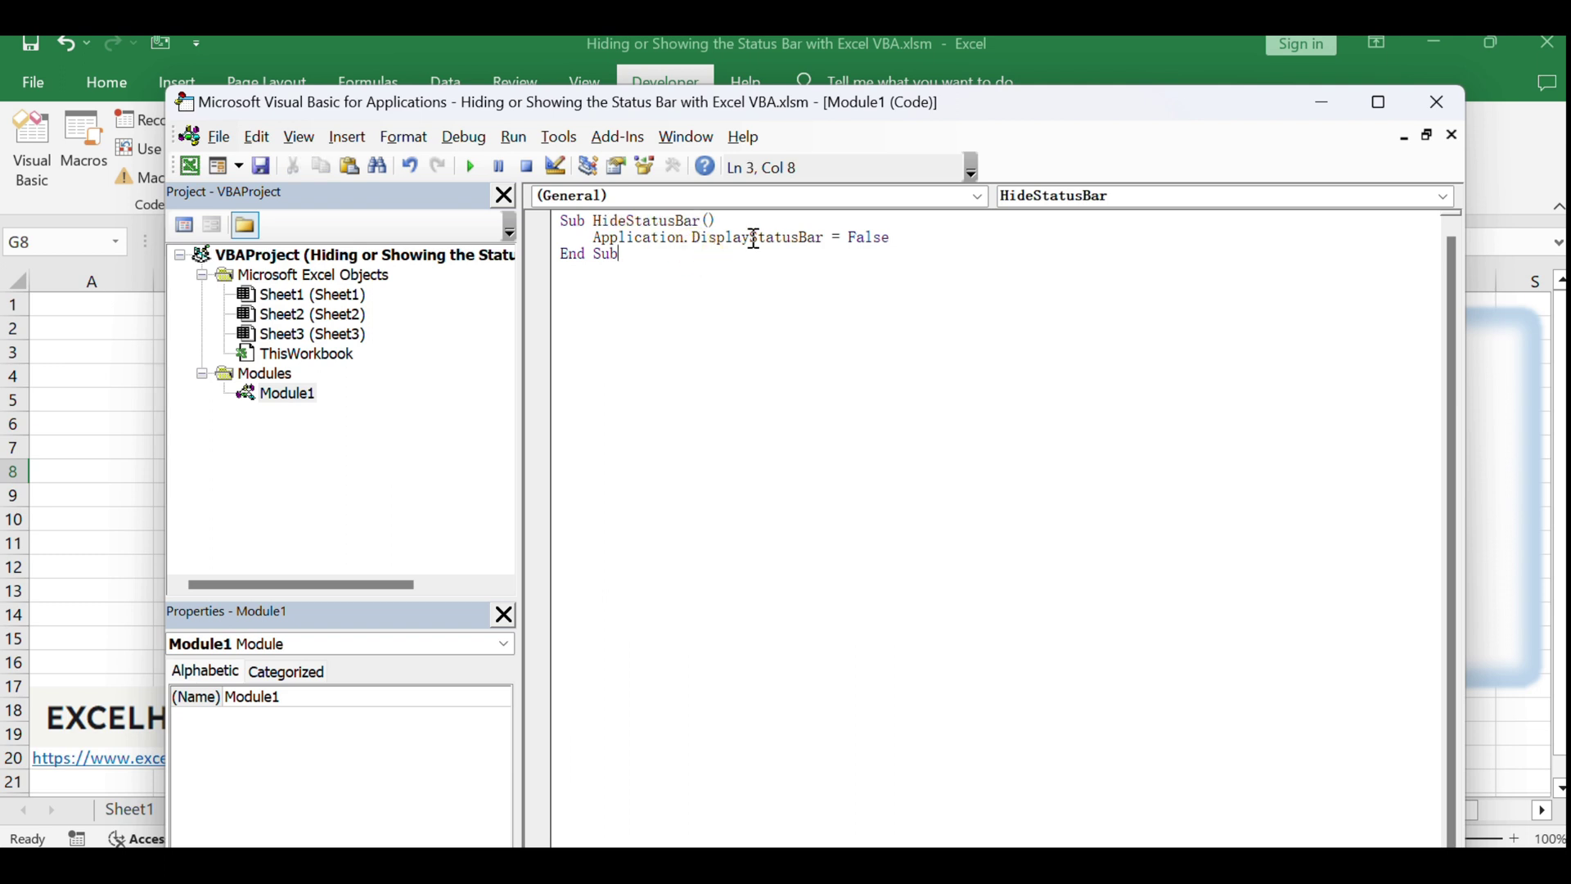
double_click(753, 238)
left_click(642, 251)
double_click(642, 251)
double_click(745, 238)
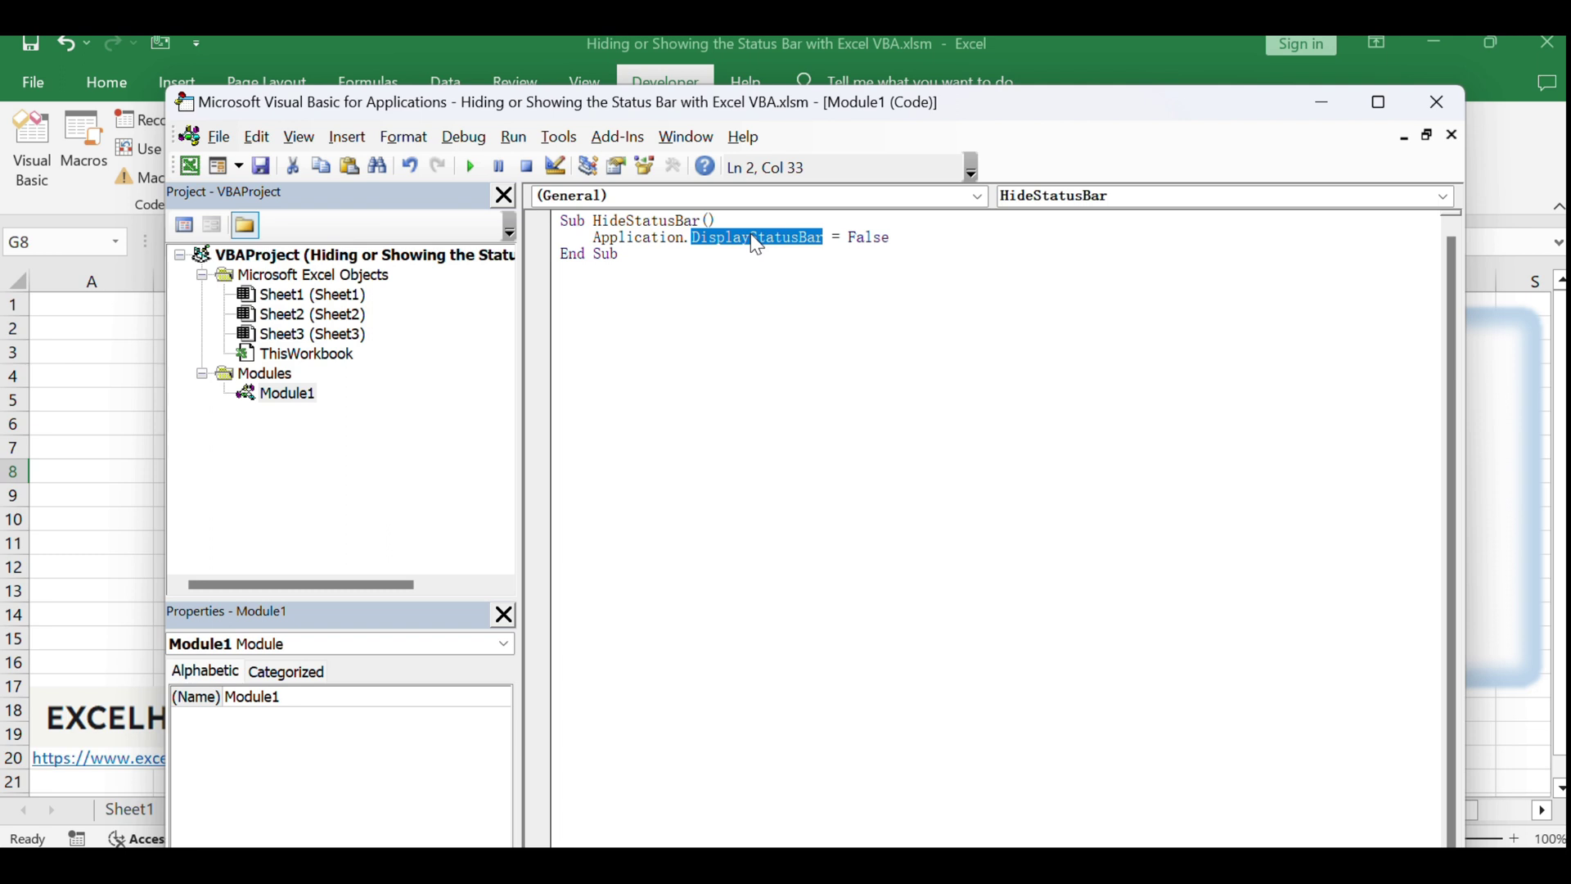
left_click(790, 430)
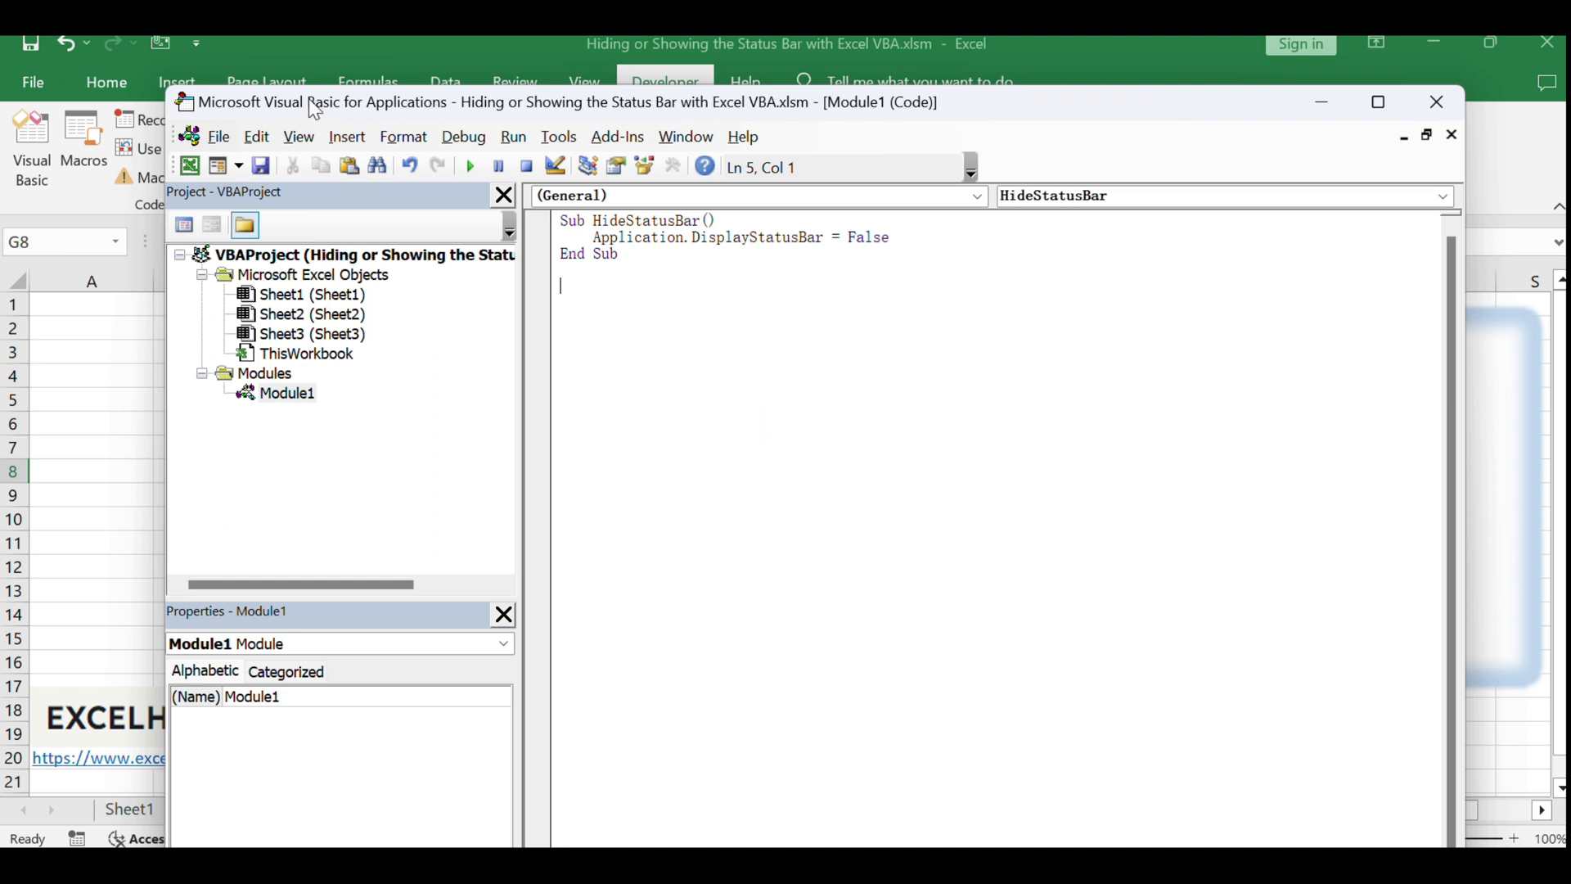
left_click(218, 137)
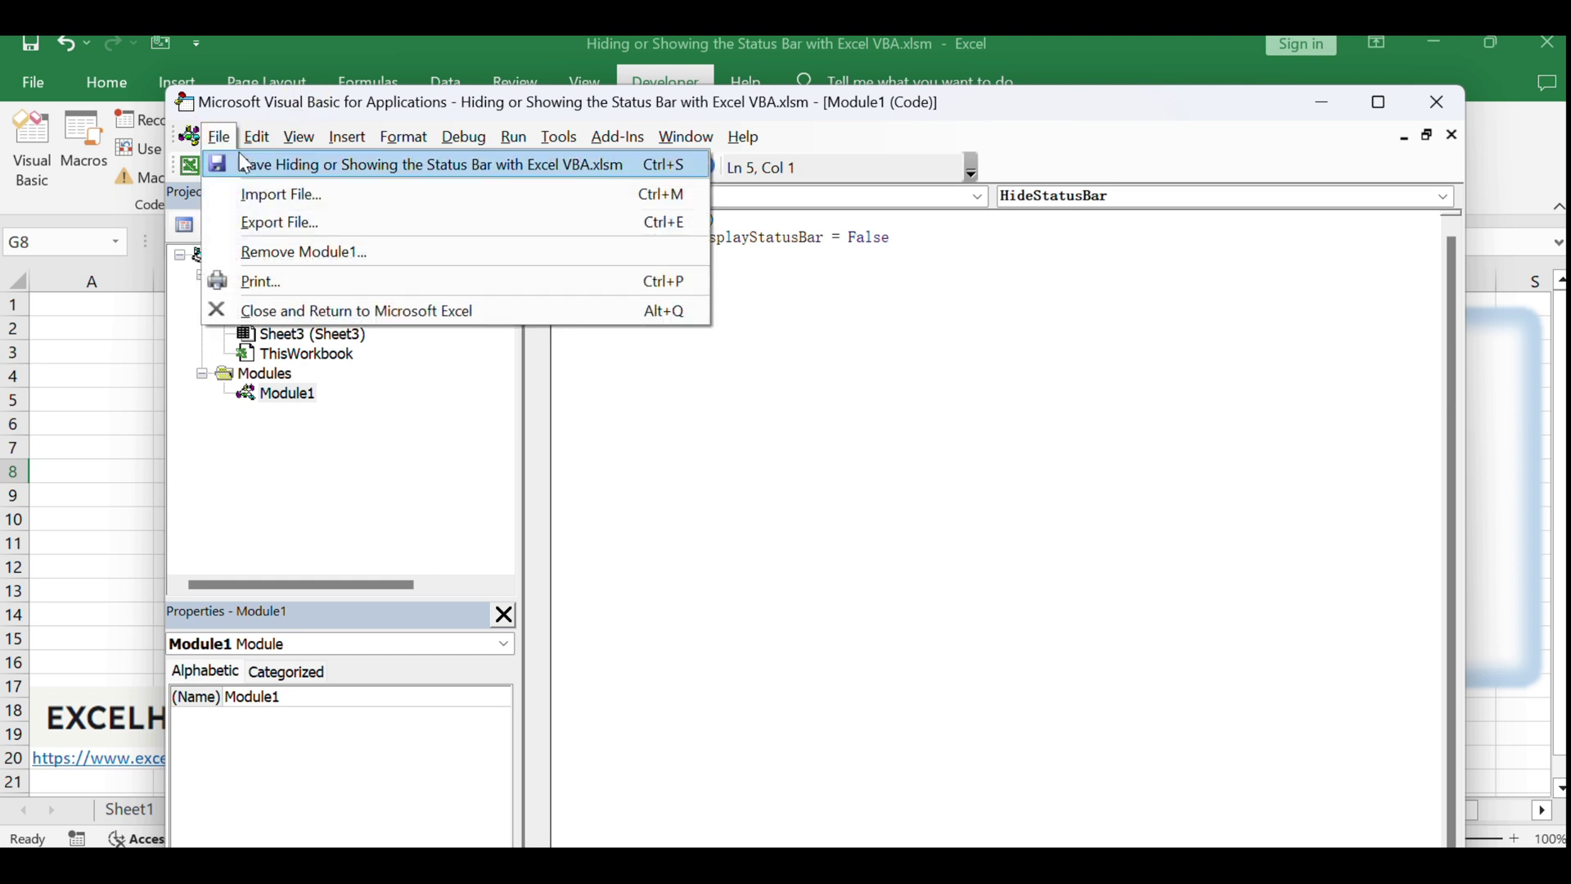
Save 'Hiding or Showing the Status Bar with Excel VBA.xlsm' and close the VBA editor
left_click(555, 169)
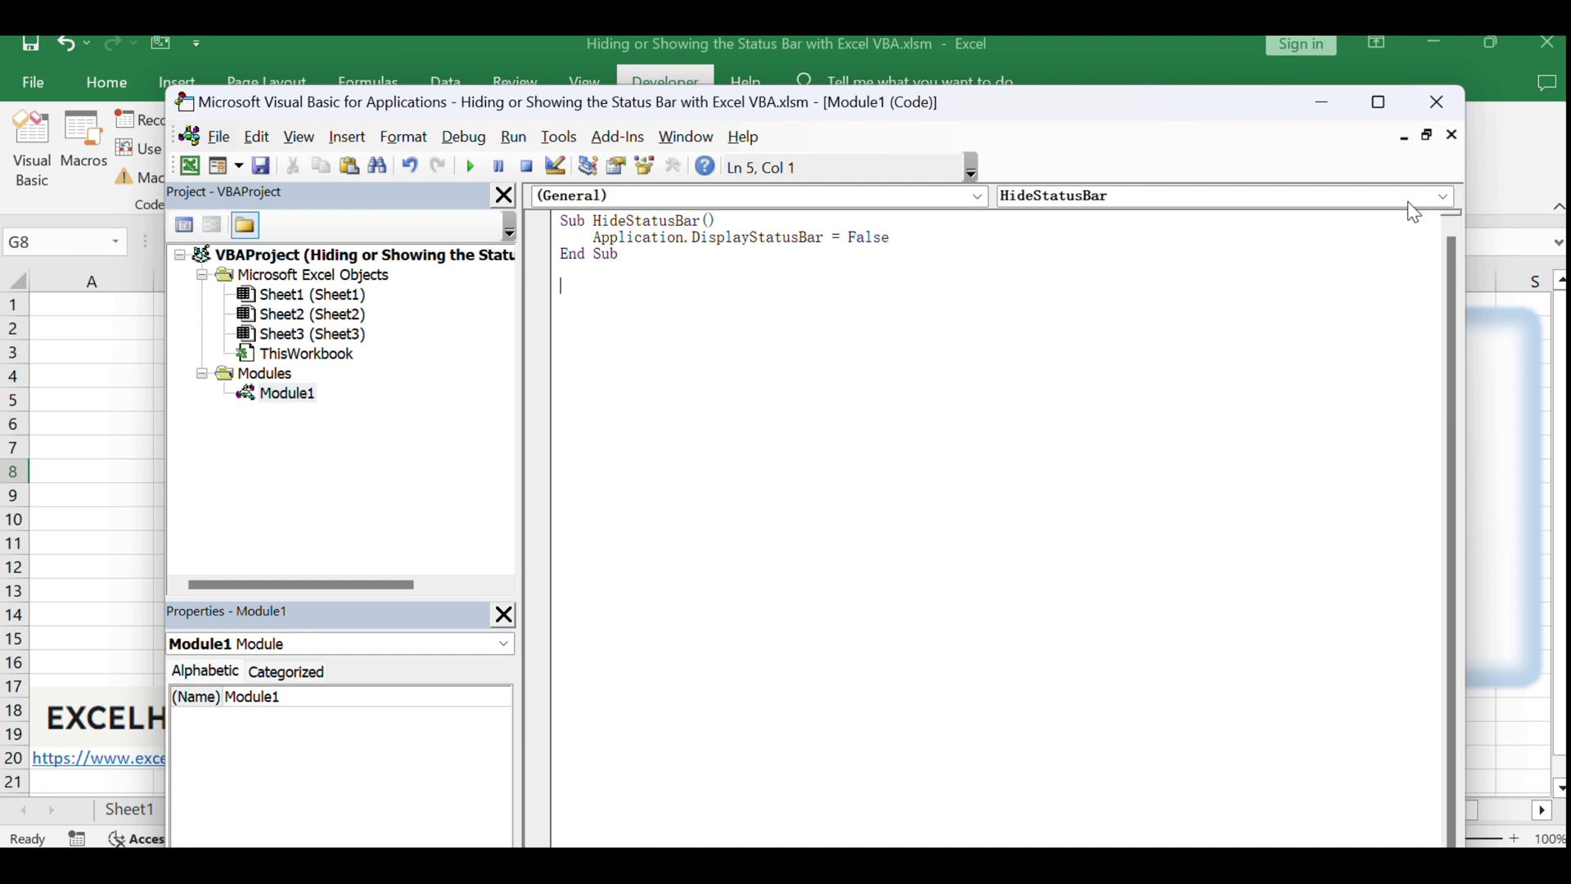
left_click(1436, 102)
Run HideStatusBar from the Alt+F8 Macro dialog to hide Excel's status bar
left_click(412, 425)
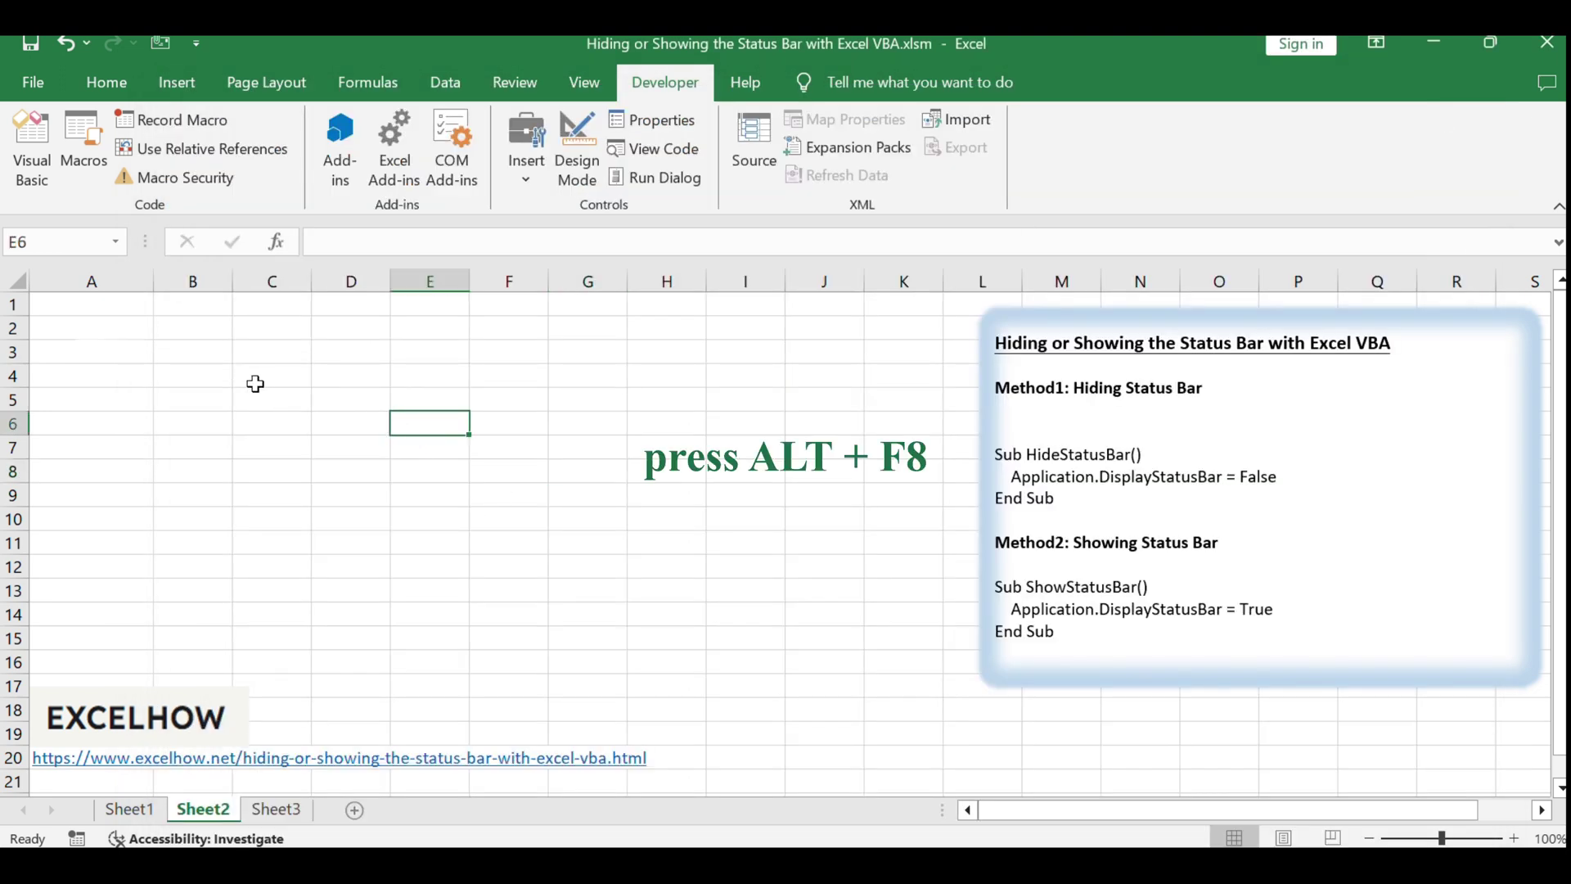
left_click(302, 385)
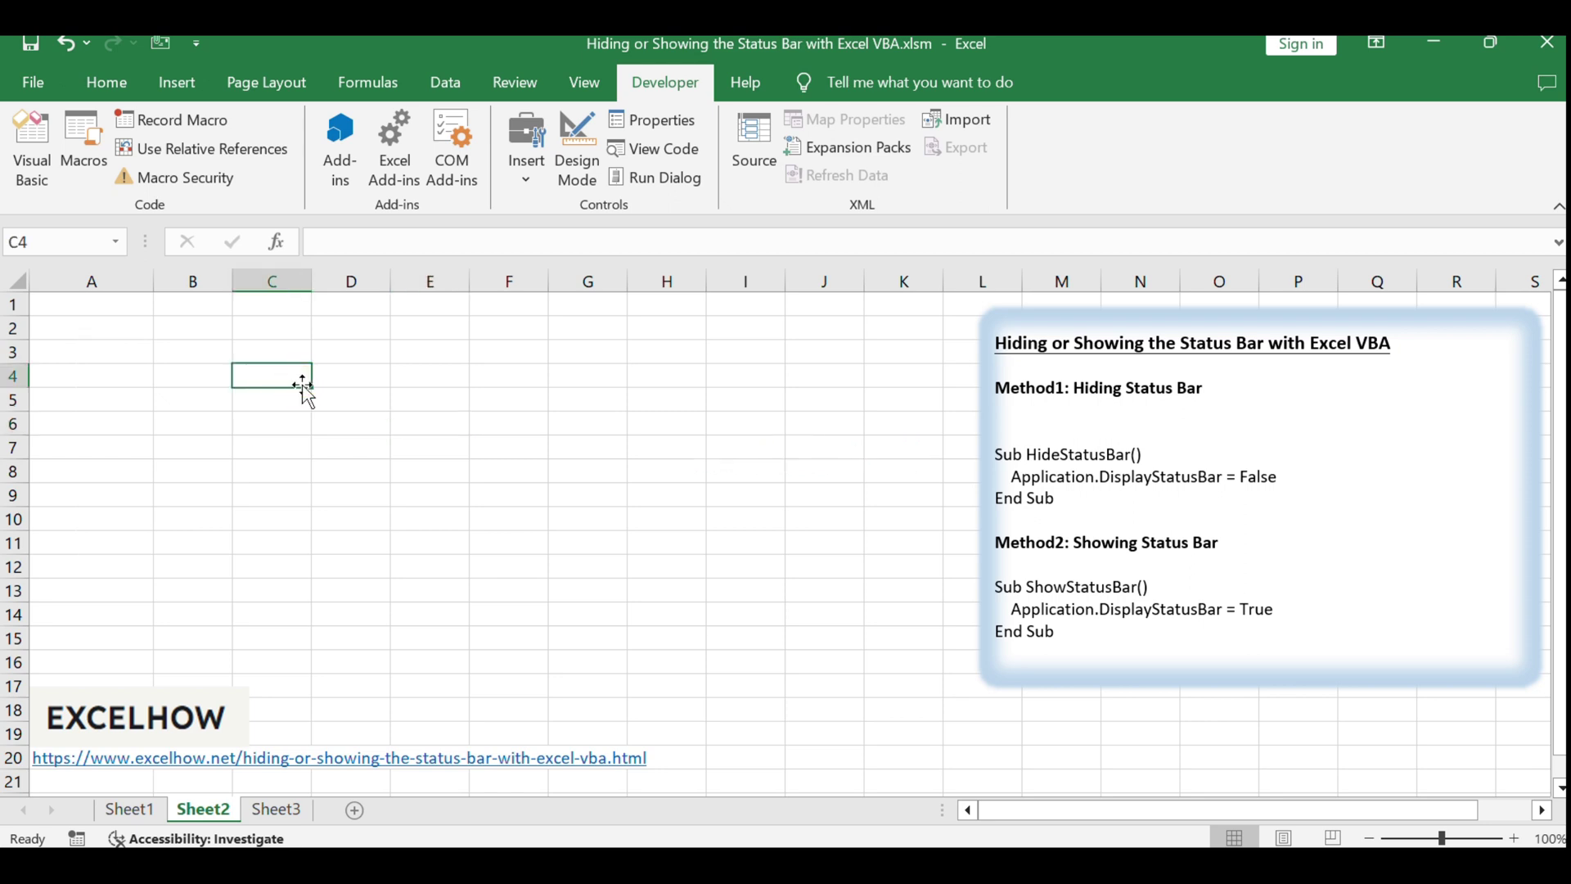
key("alt+F8")
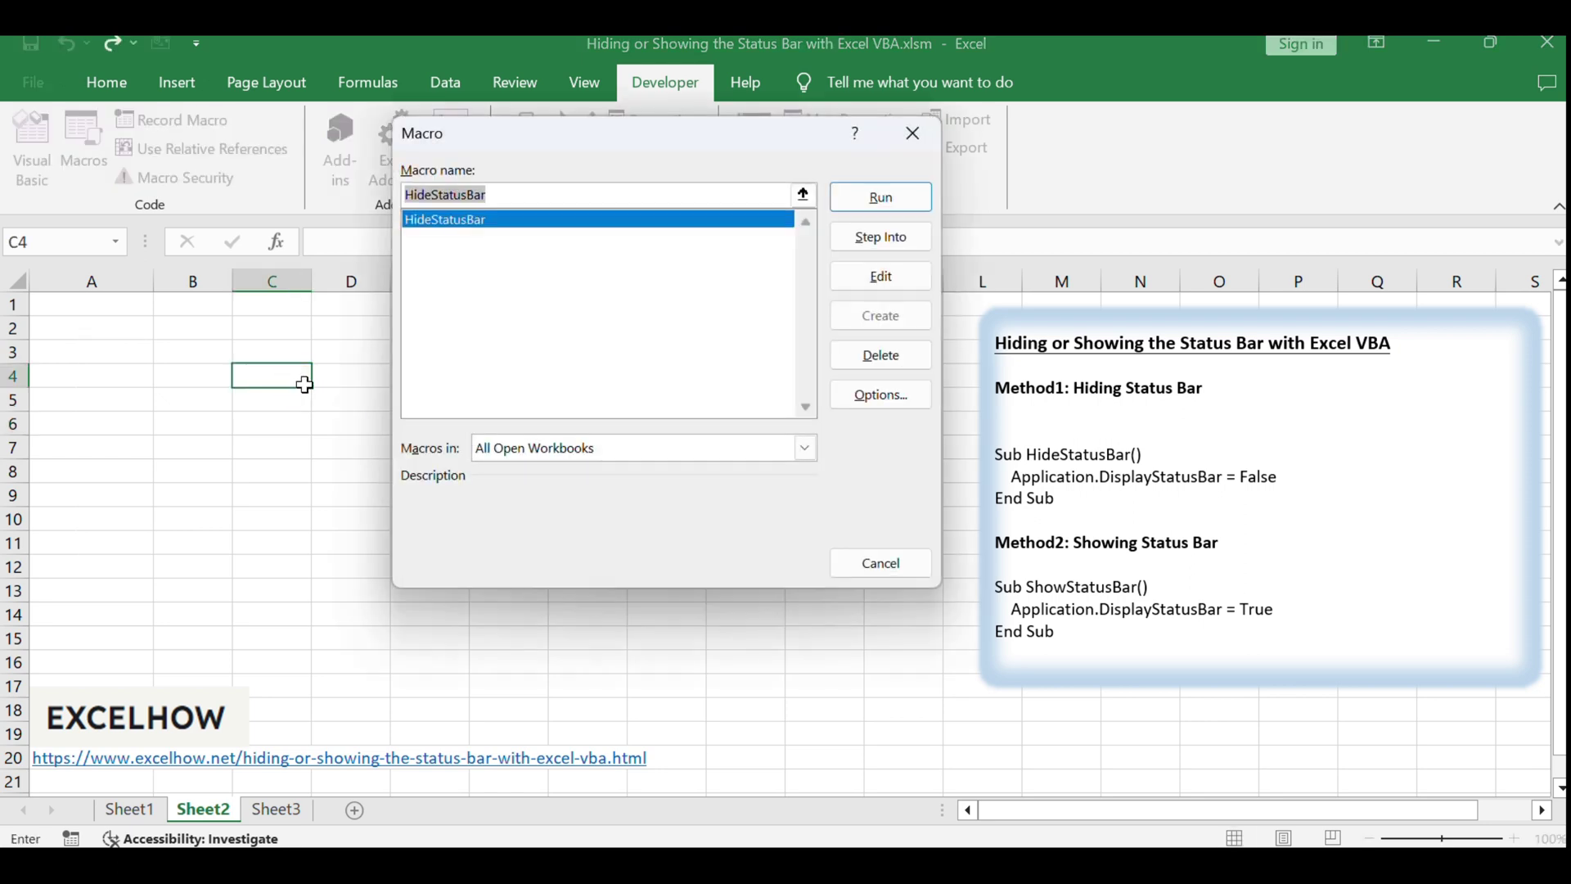
left_click_drag(530, 144, 540, 248)
left_click(474, 324)
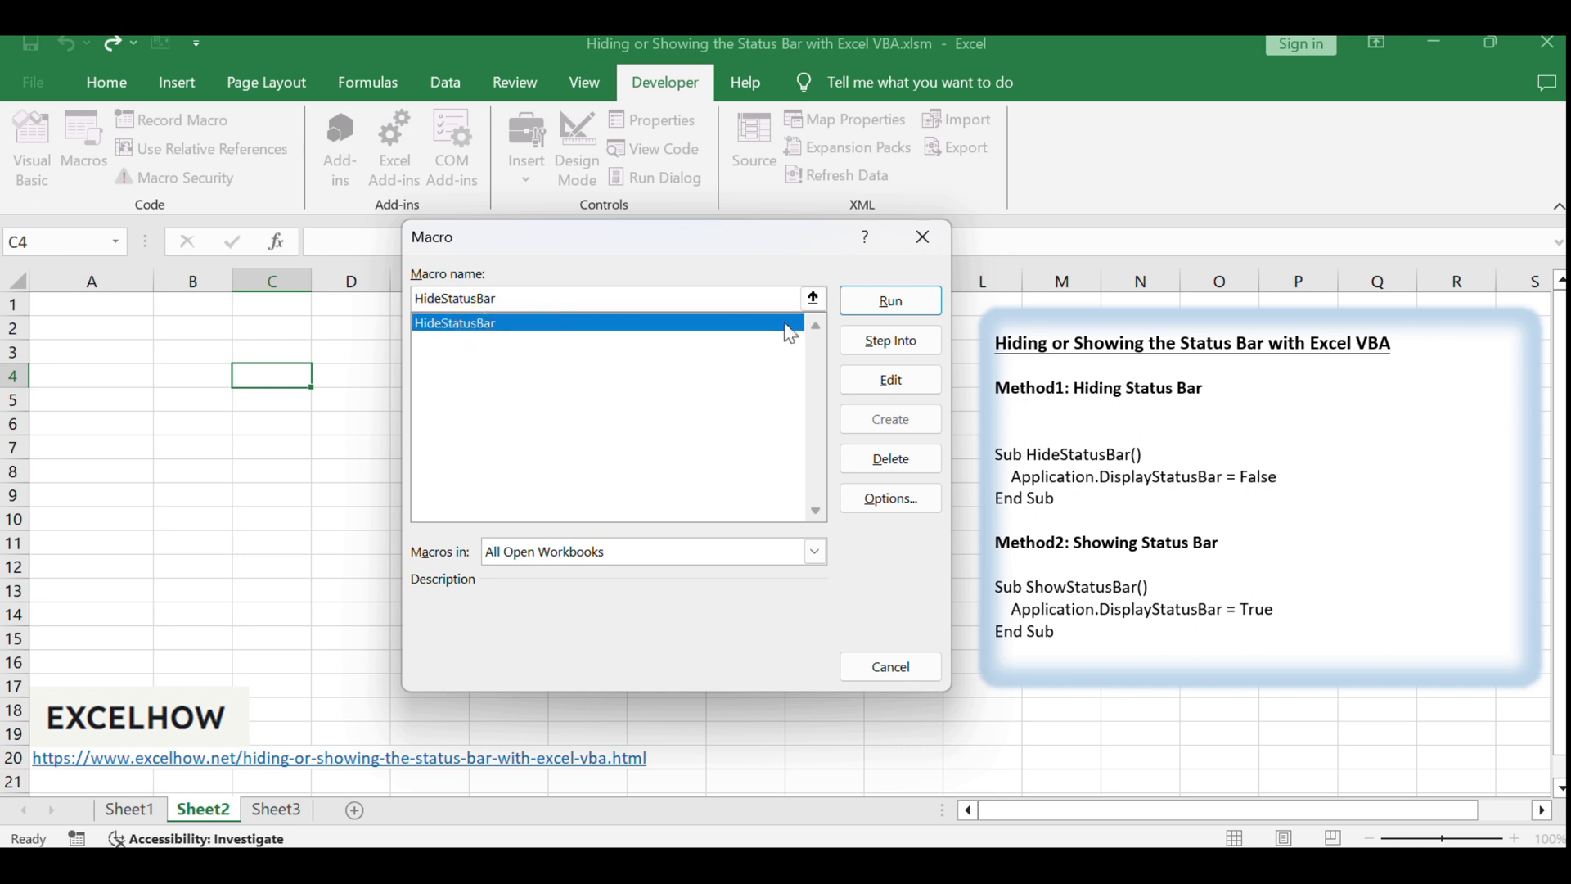
key("Return")
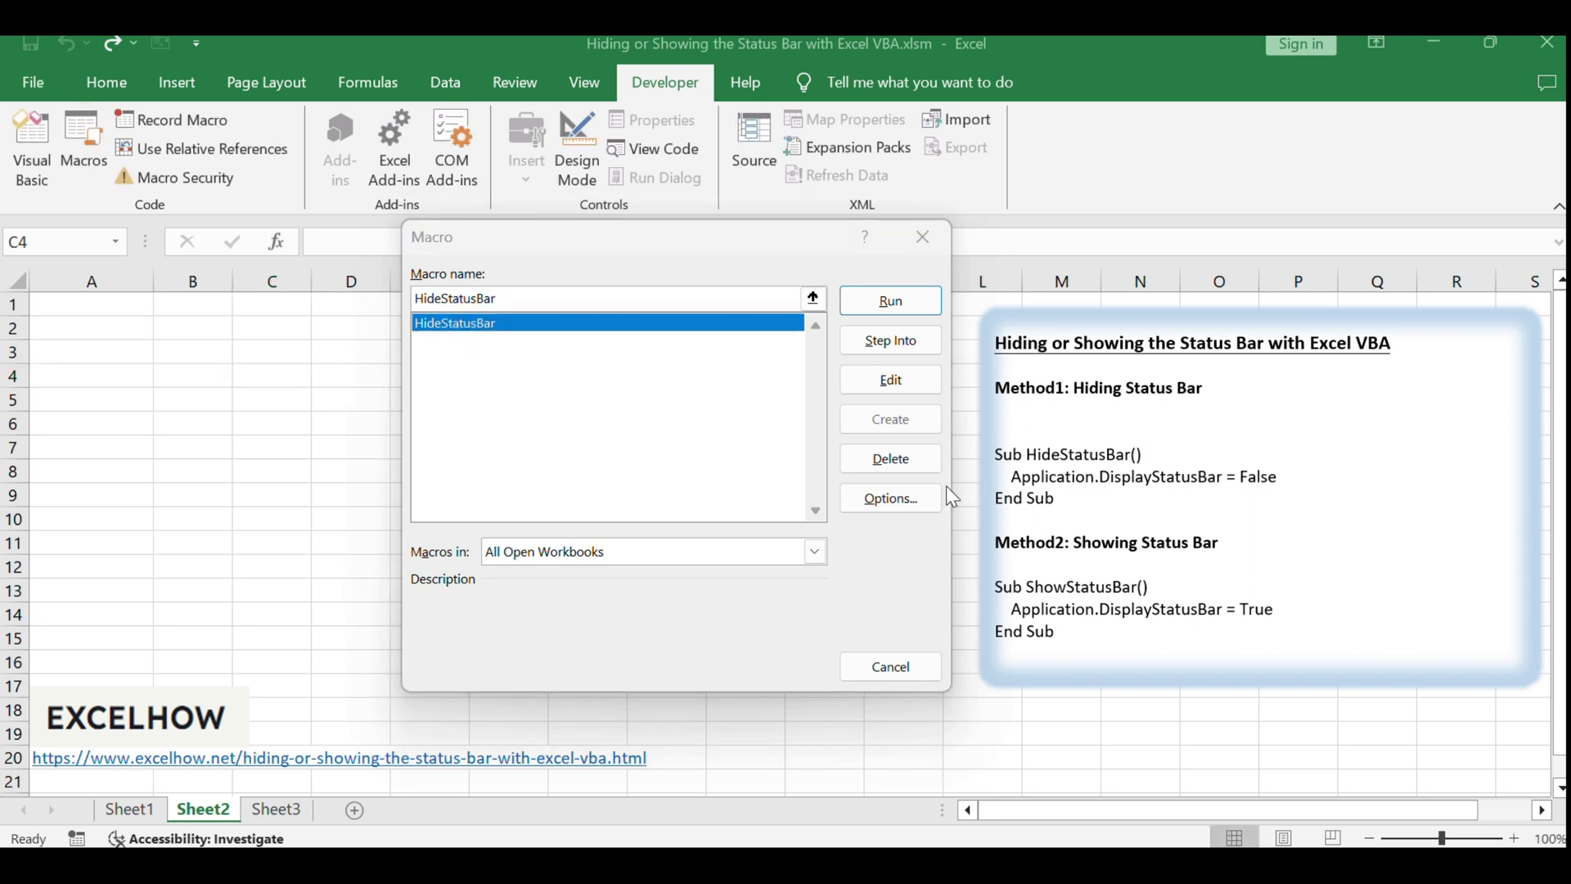
left_click(491, 322)
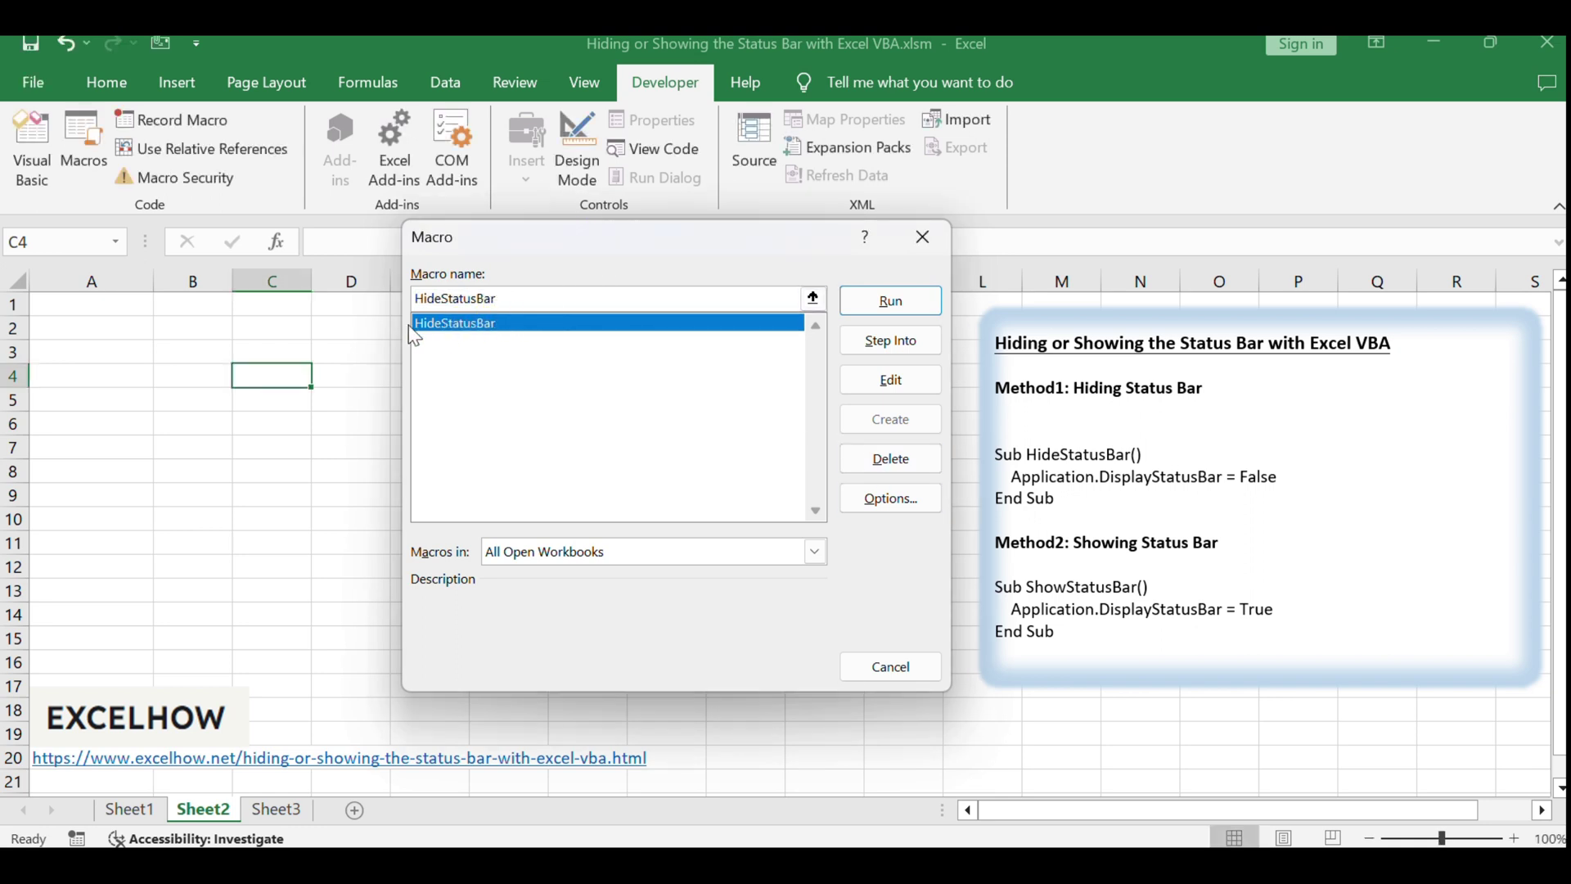
left_click(913, 308)
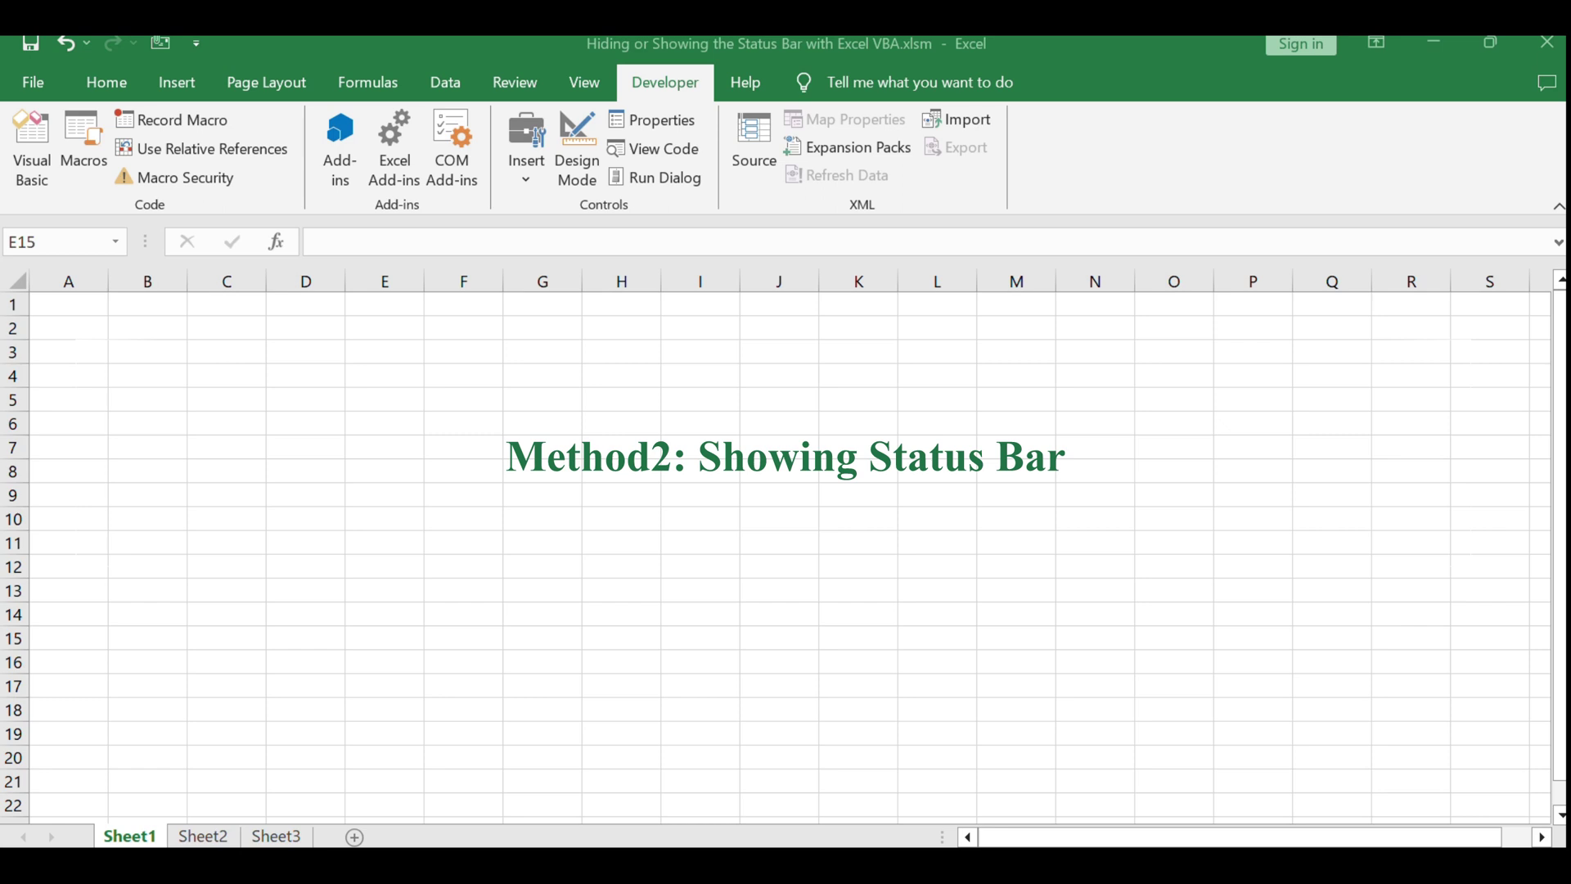
Select a cell on Sheet2 and reopen the Visual Basic editor for the workbook
left_click(203, 836)
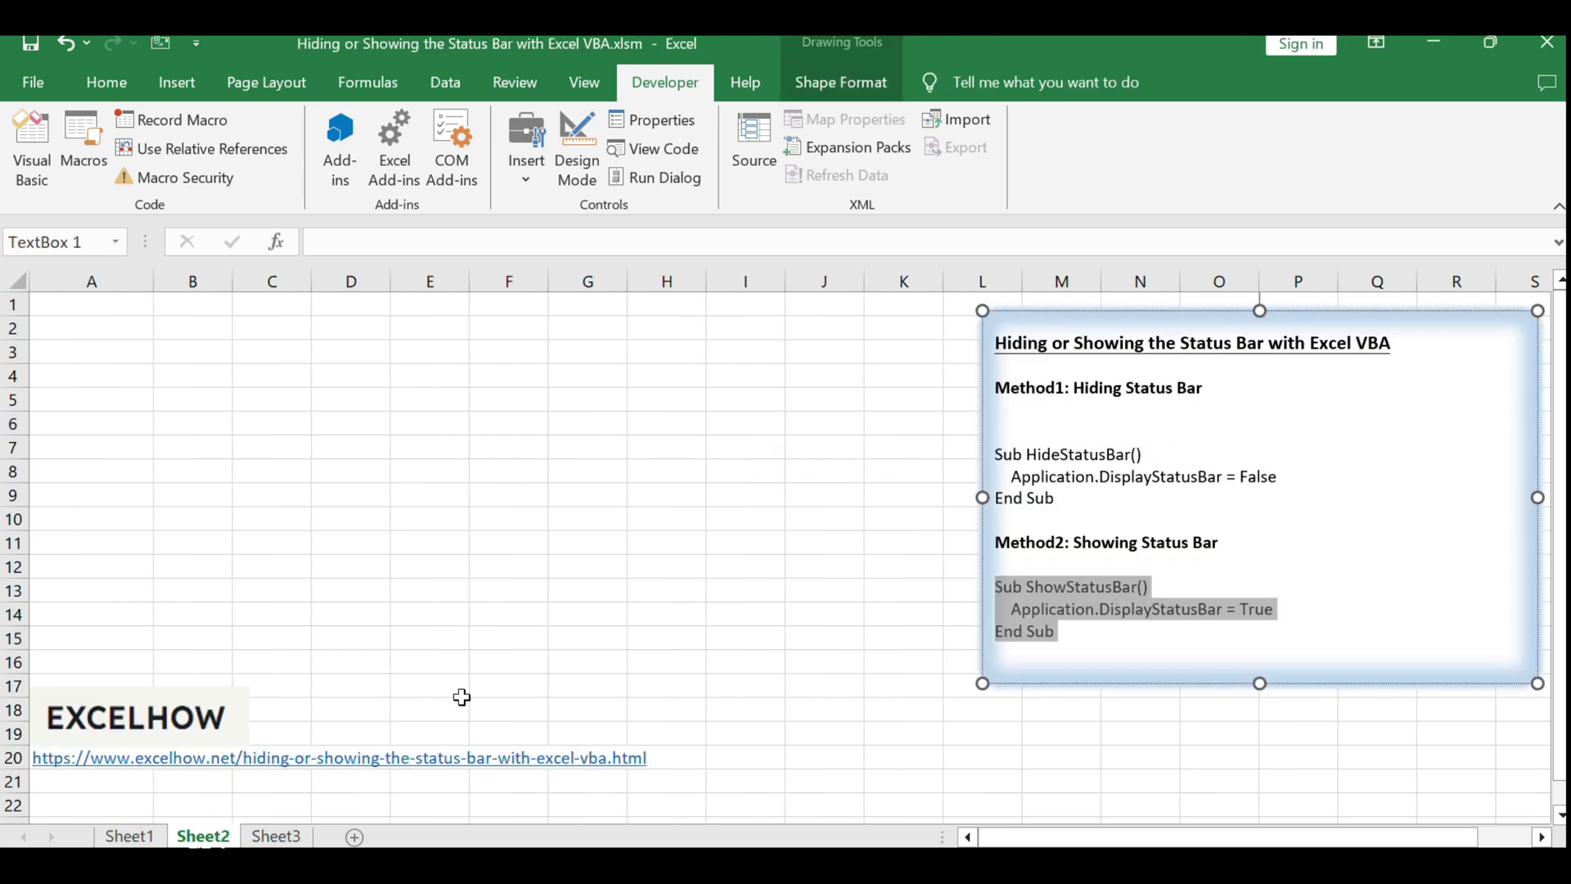
left_click(587, 591)
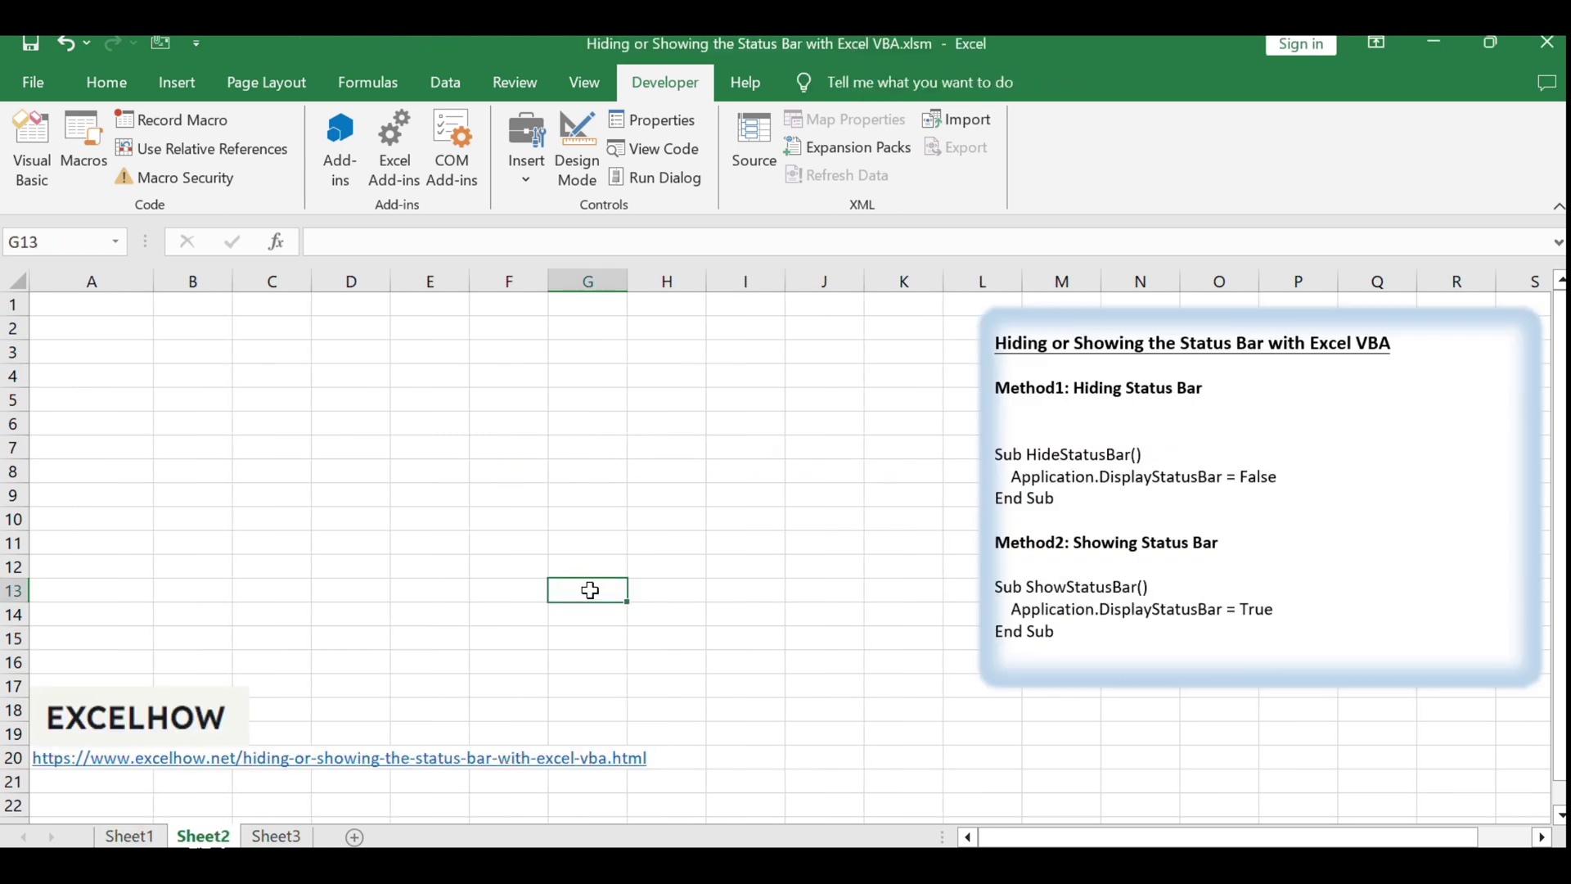
left_click(32, 164)
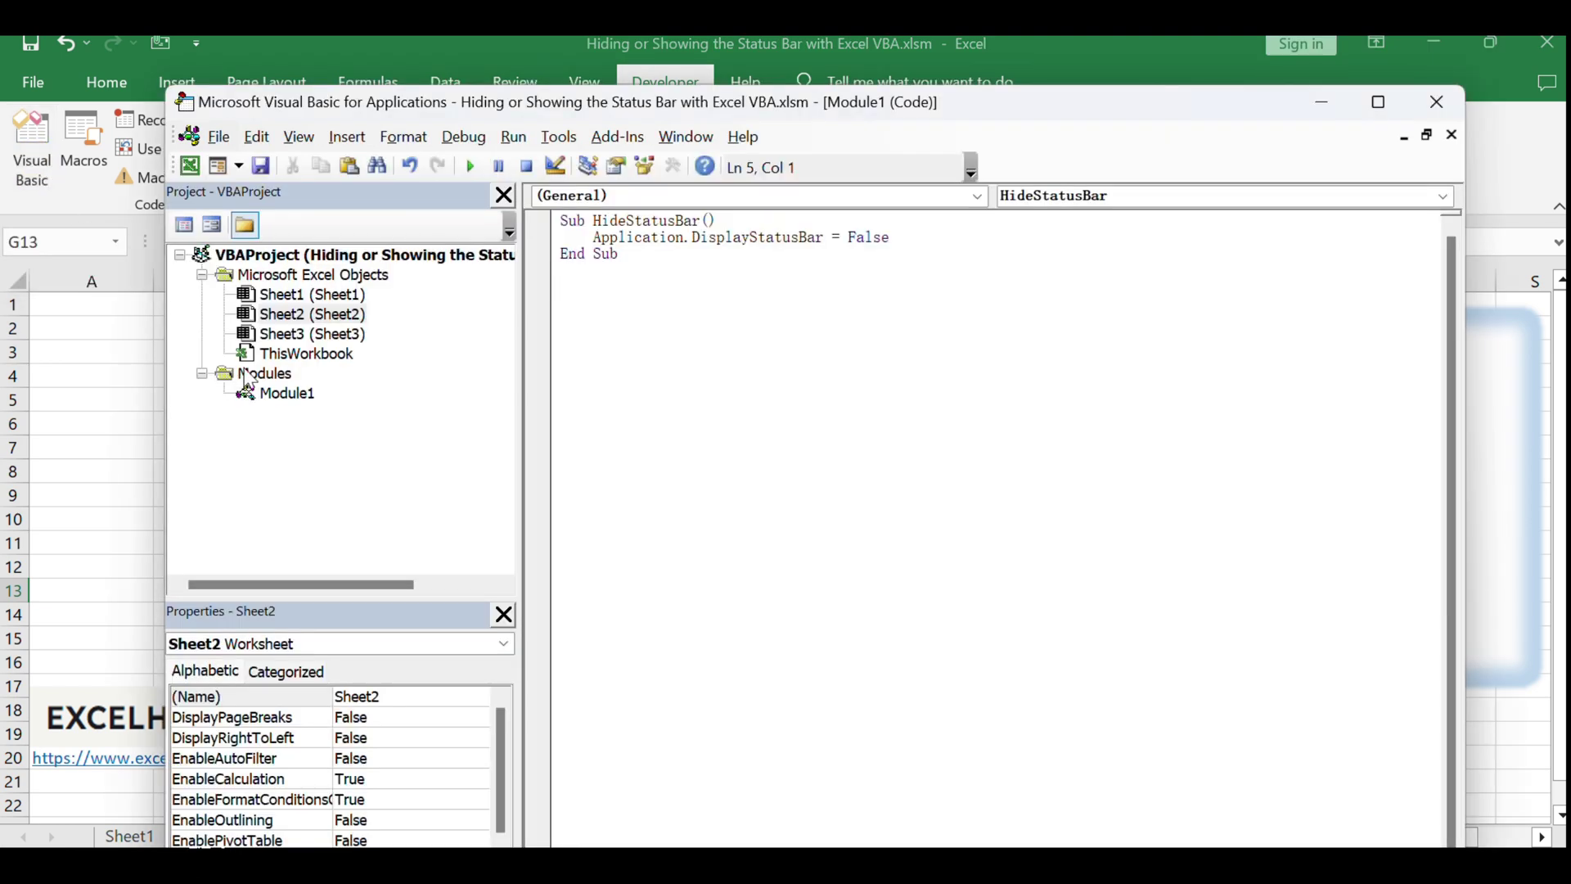
Paste ShowStatusBar below HideStatusBar in Module1, highlighting its name and DisplayStatusBar
left_click(283, 392)
left_click(761, 398)
type("Sub ShowStatusBar()     Application.DisplayStatusBar = True End Sub")
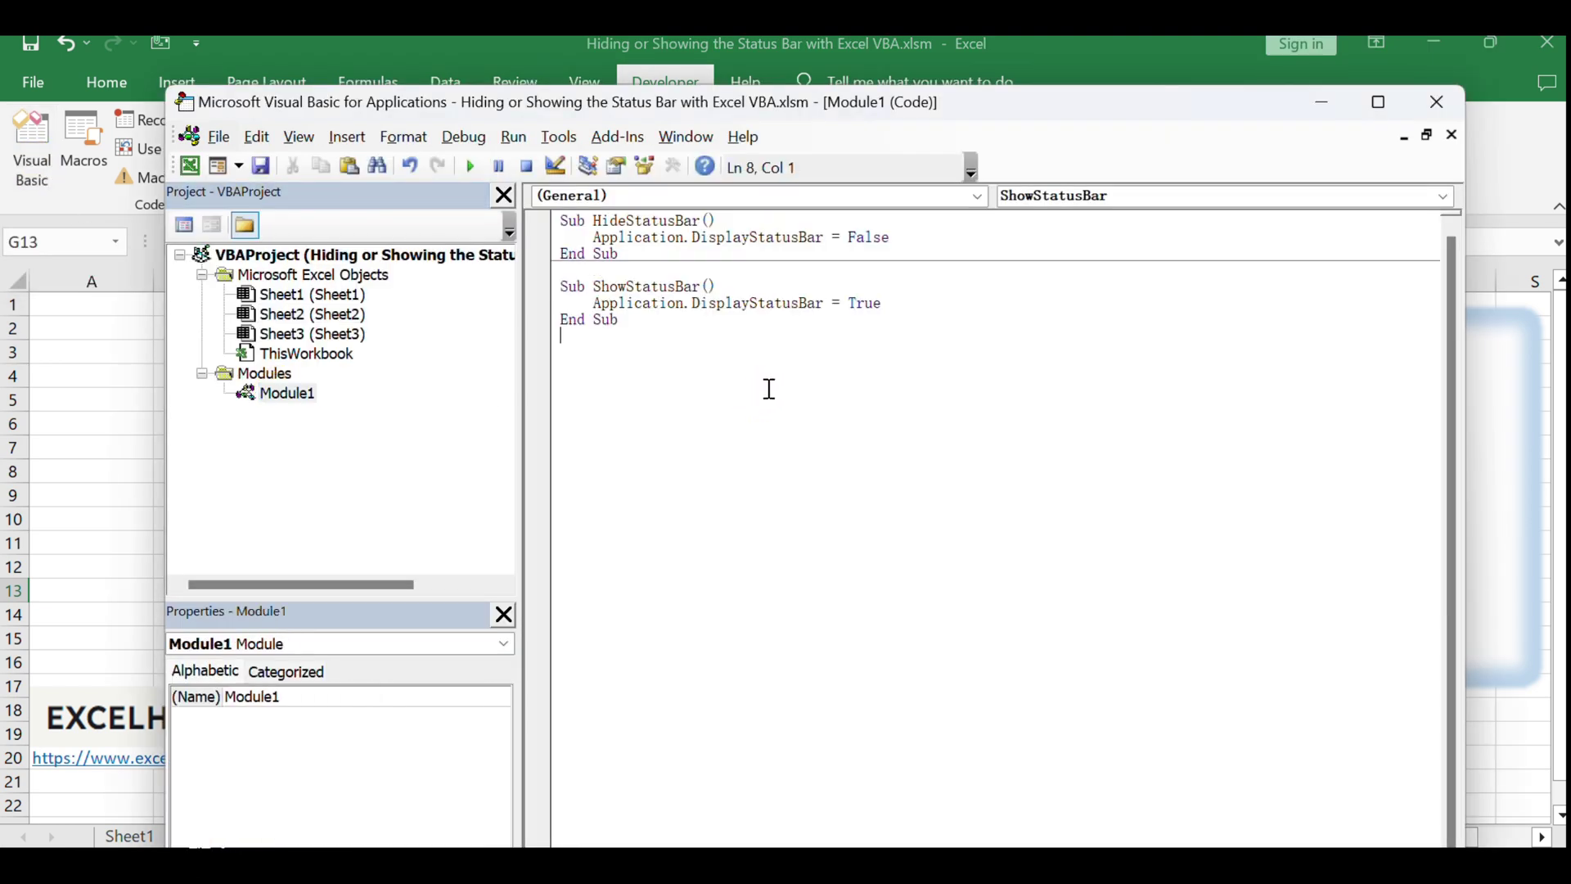
left_click_drag(623, 316, 566, 288)
left_click(692, 362)
double_click(647, 287)
left_click(647, 286)
double_click(757, 304)
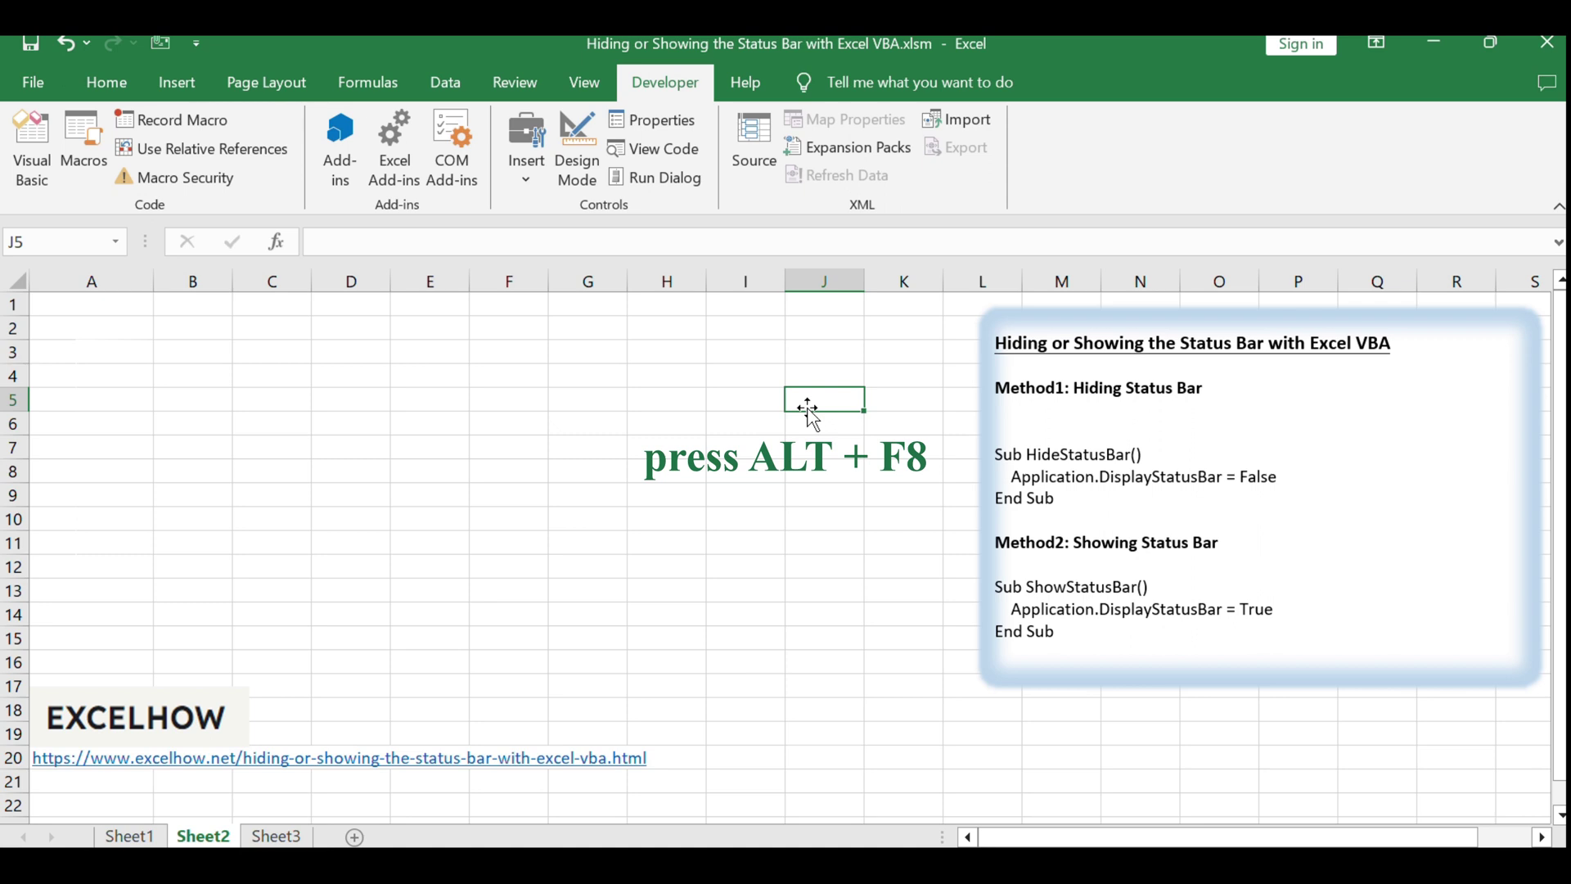
Run ShowStatusBar from the Alt+F8 Macro dialog to bring the status bar back
key("alt+F8")
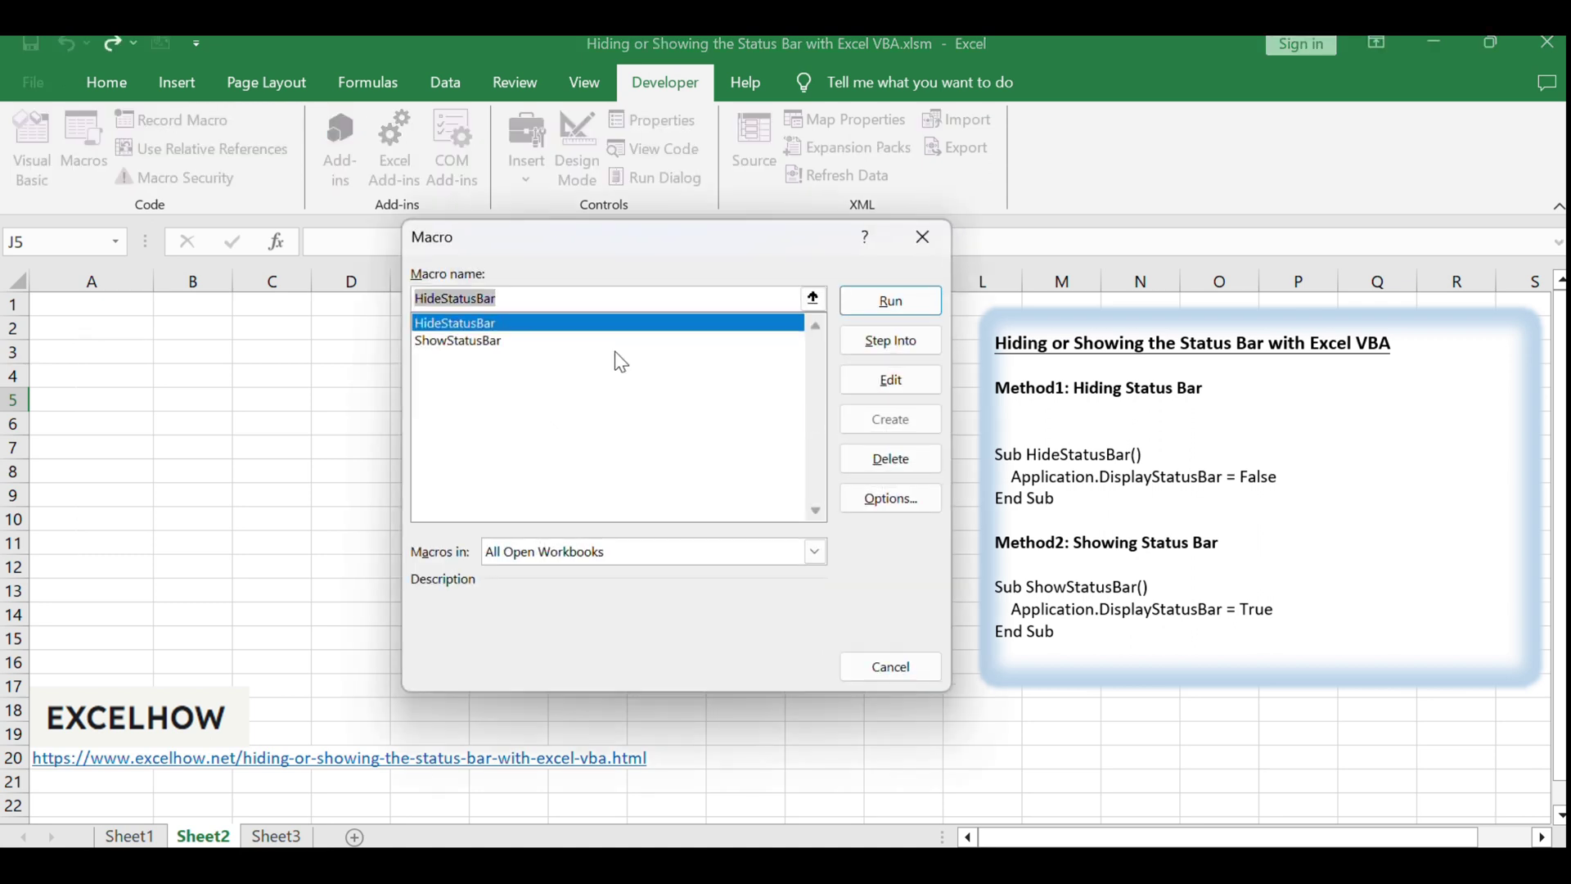
left_click(451, 343)
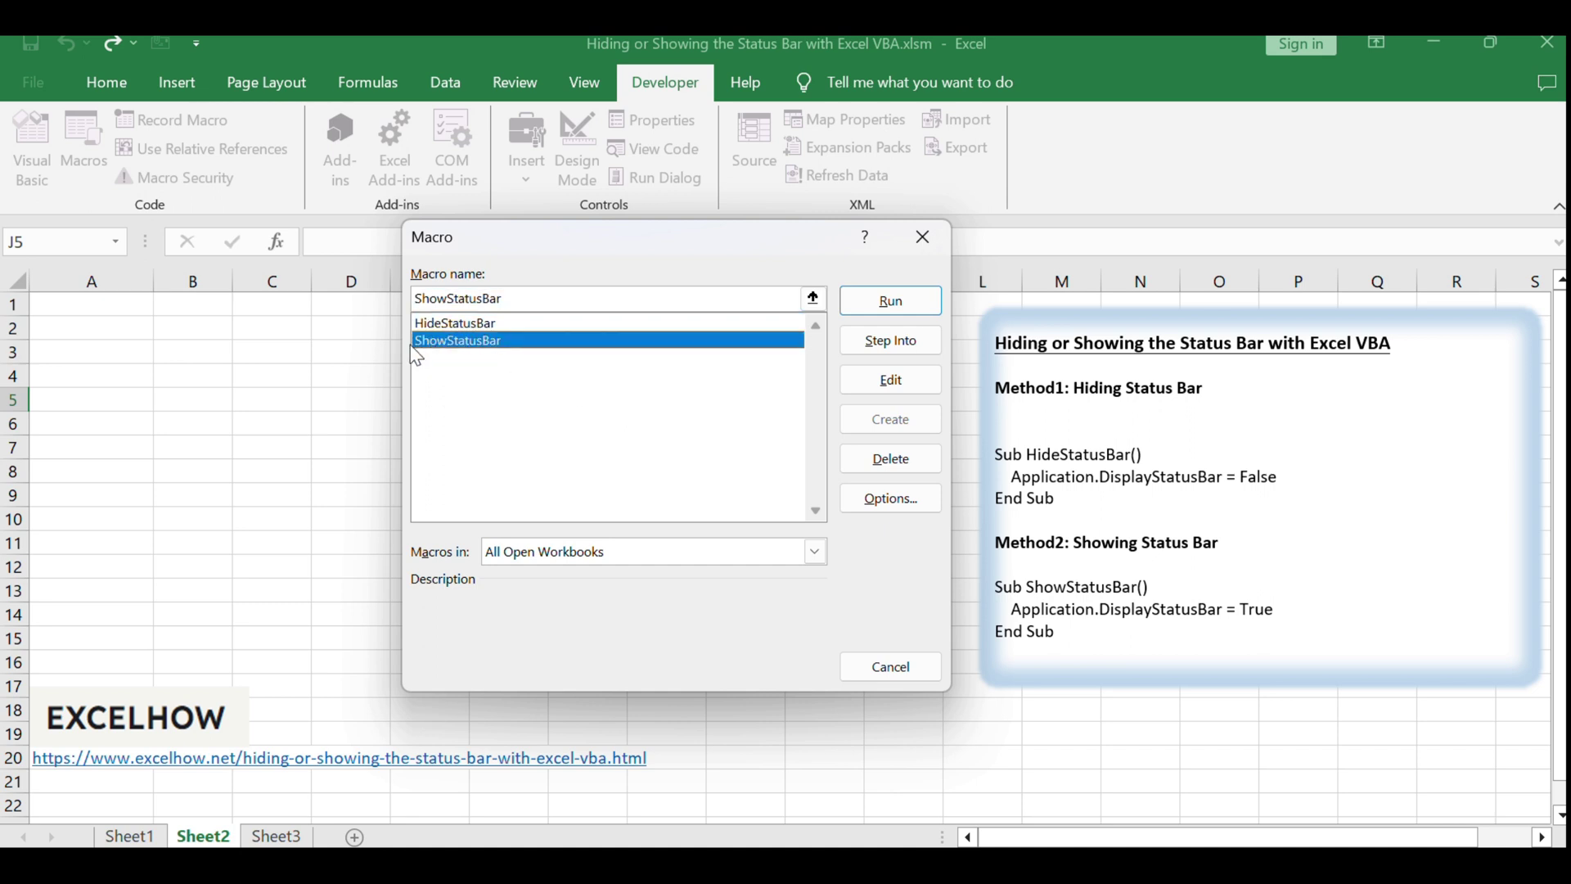
key("Return")
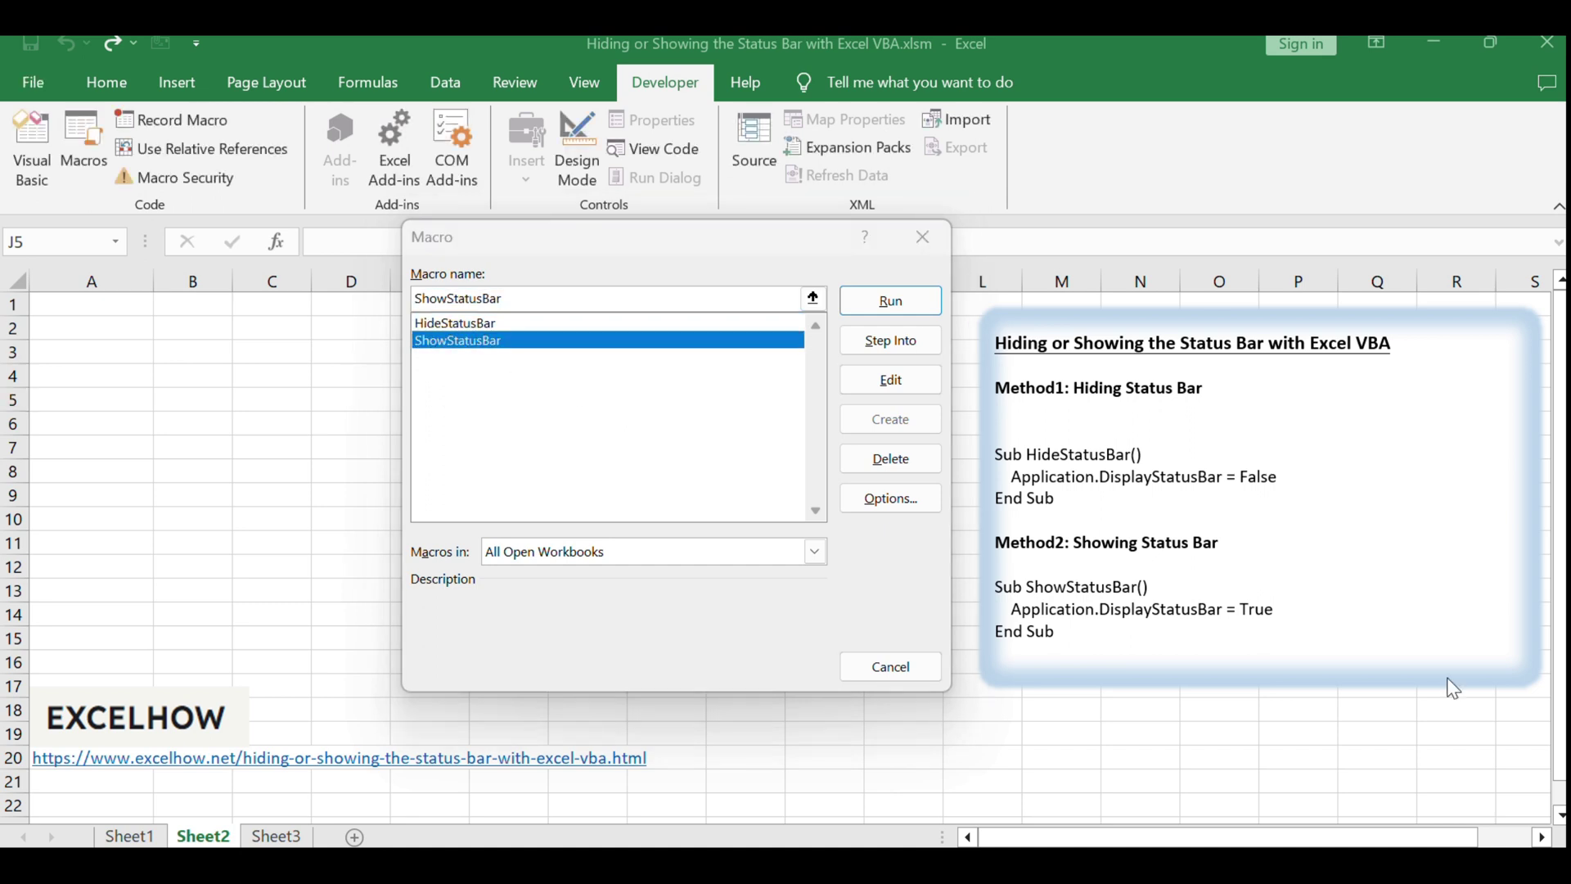
left_click(891, 301)
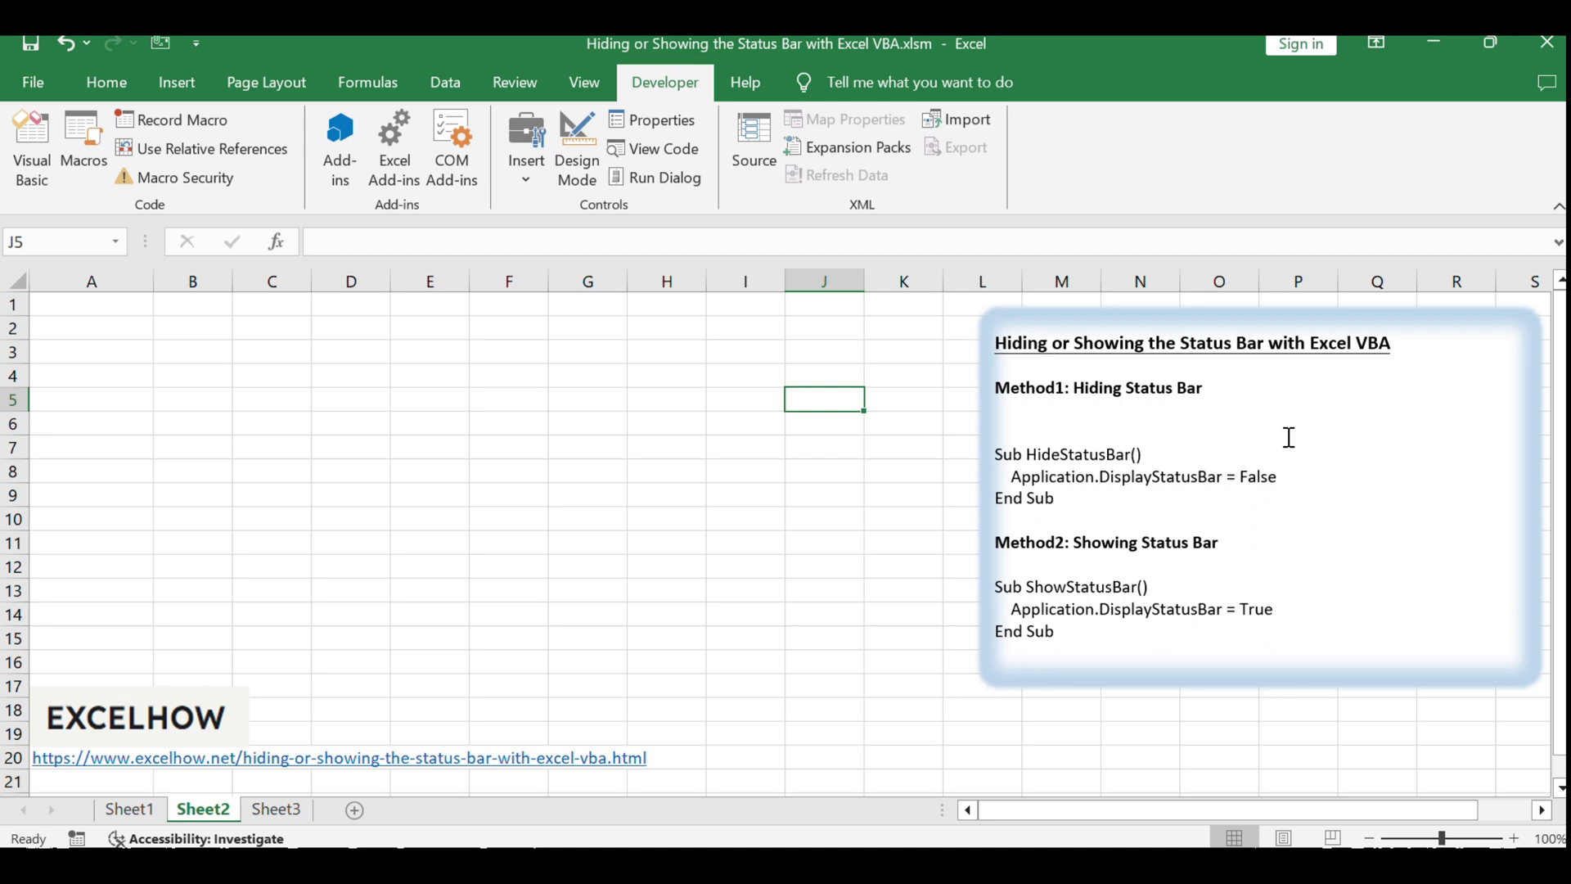
left_click(740, 470)
left_click(33, 148)
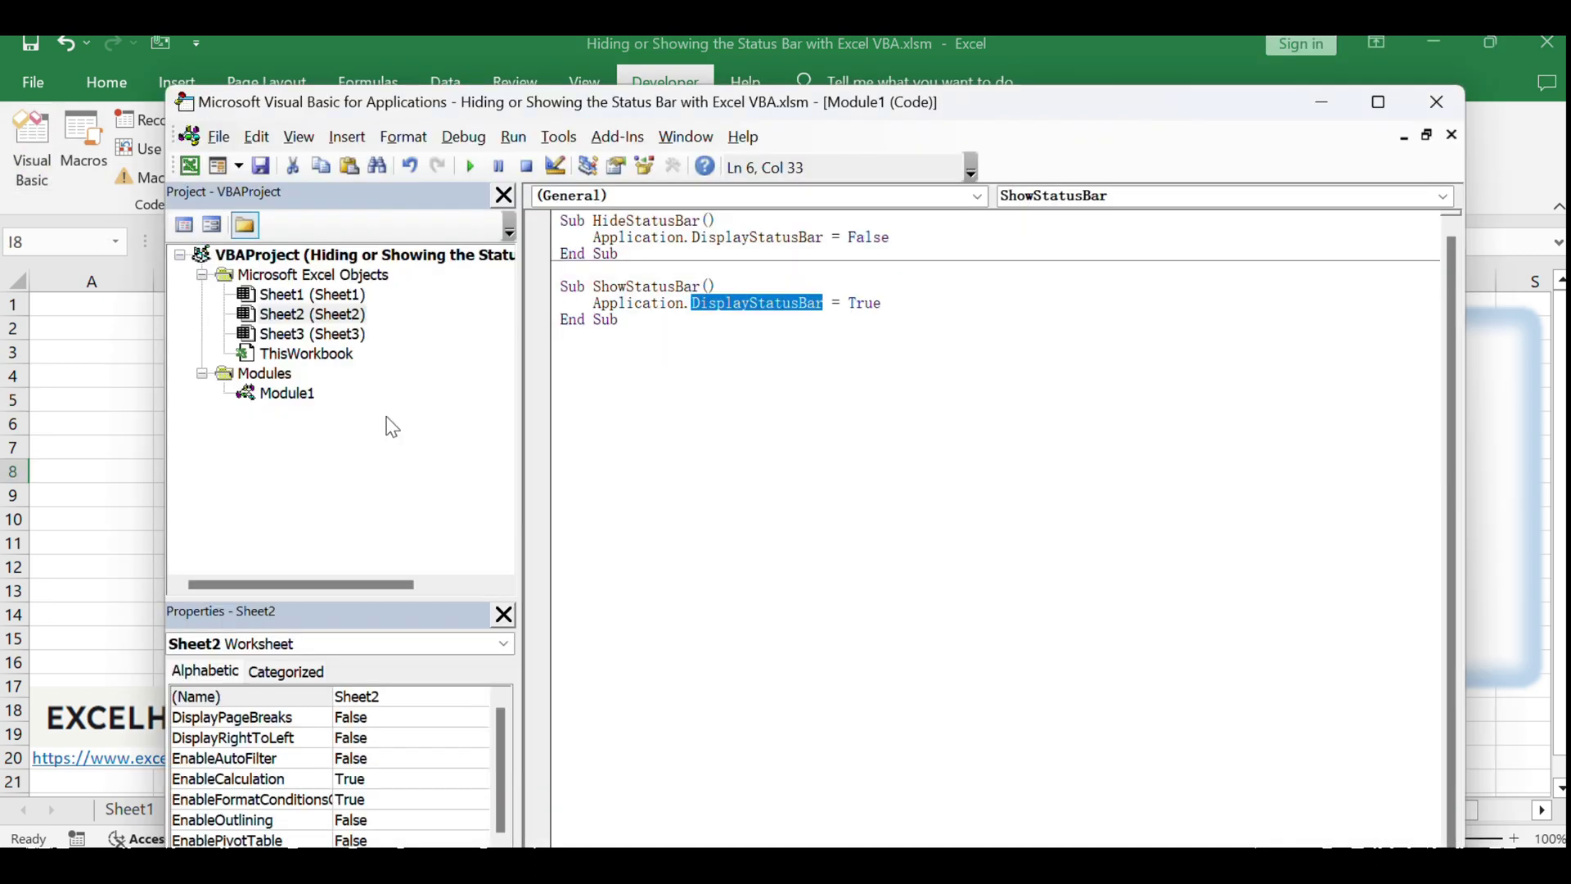
mouse_move(658, 335)
left_mouse_down()
mouse_move(520, 176)
mouse_move(658, 332)
left_mouse_up()
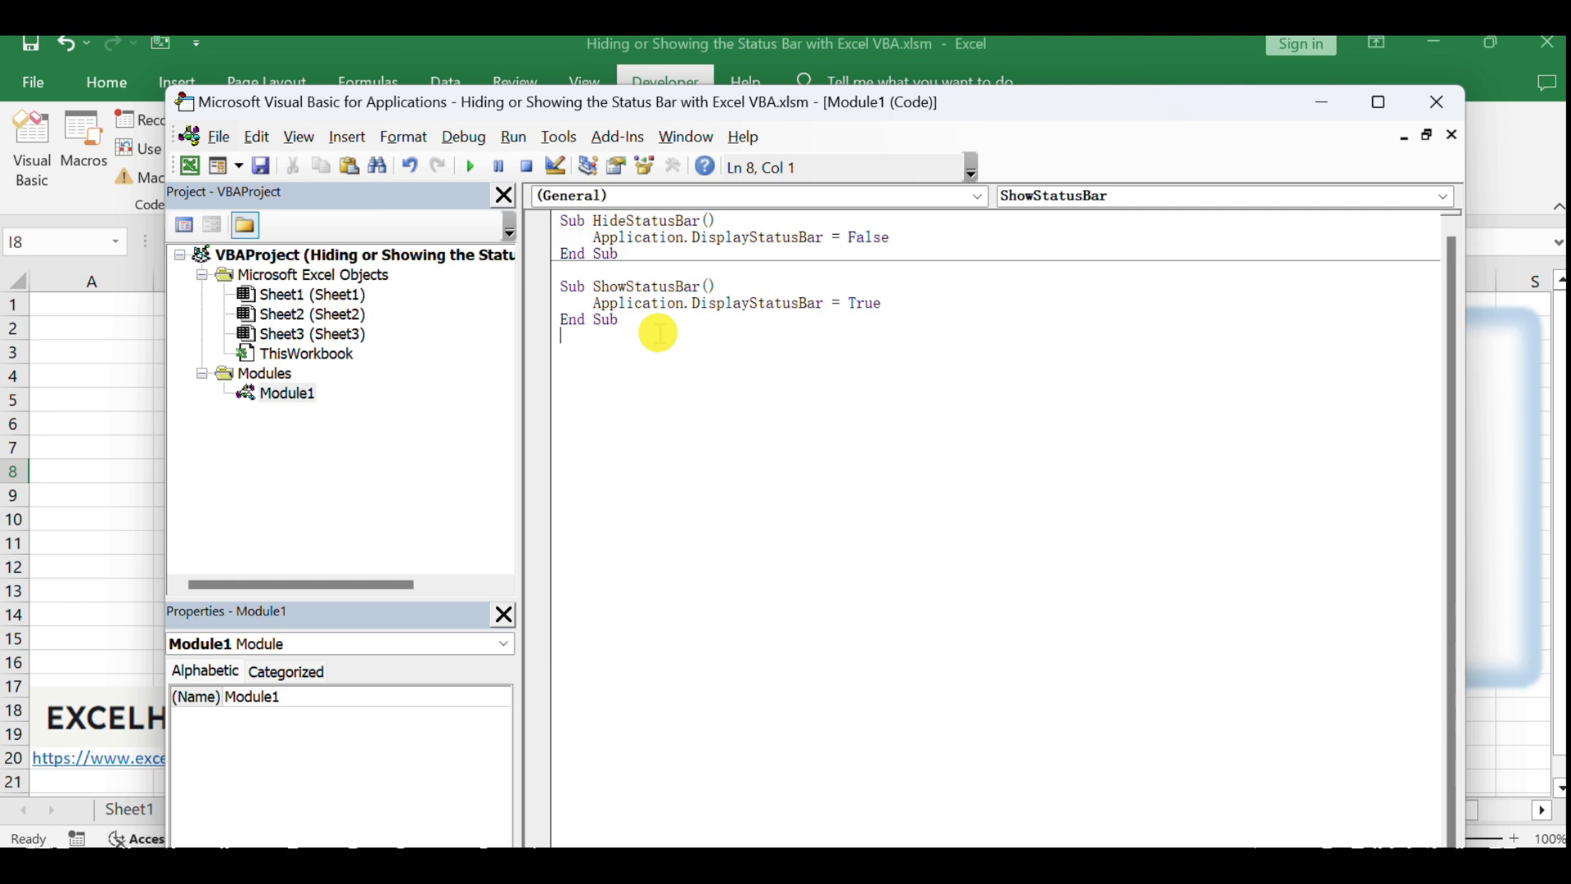
left_click(321, 393)
left_click(883, 417)
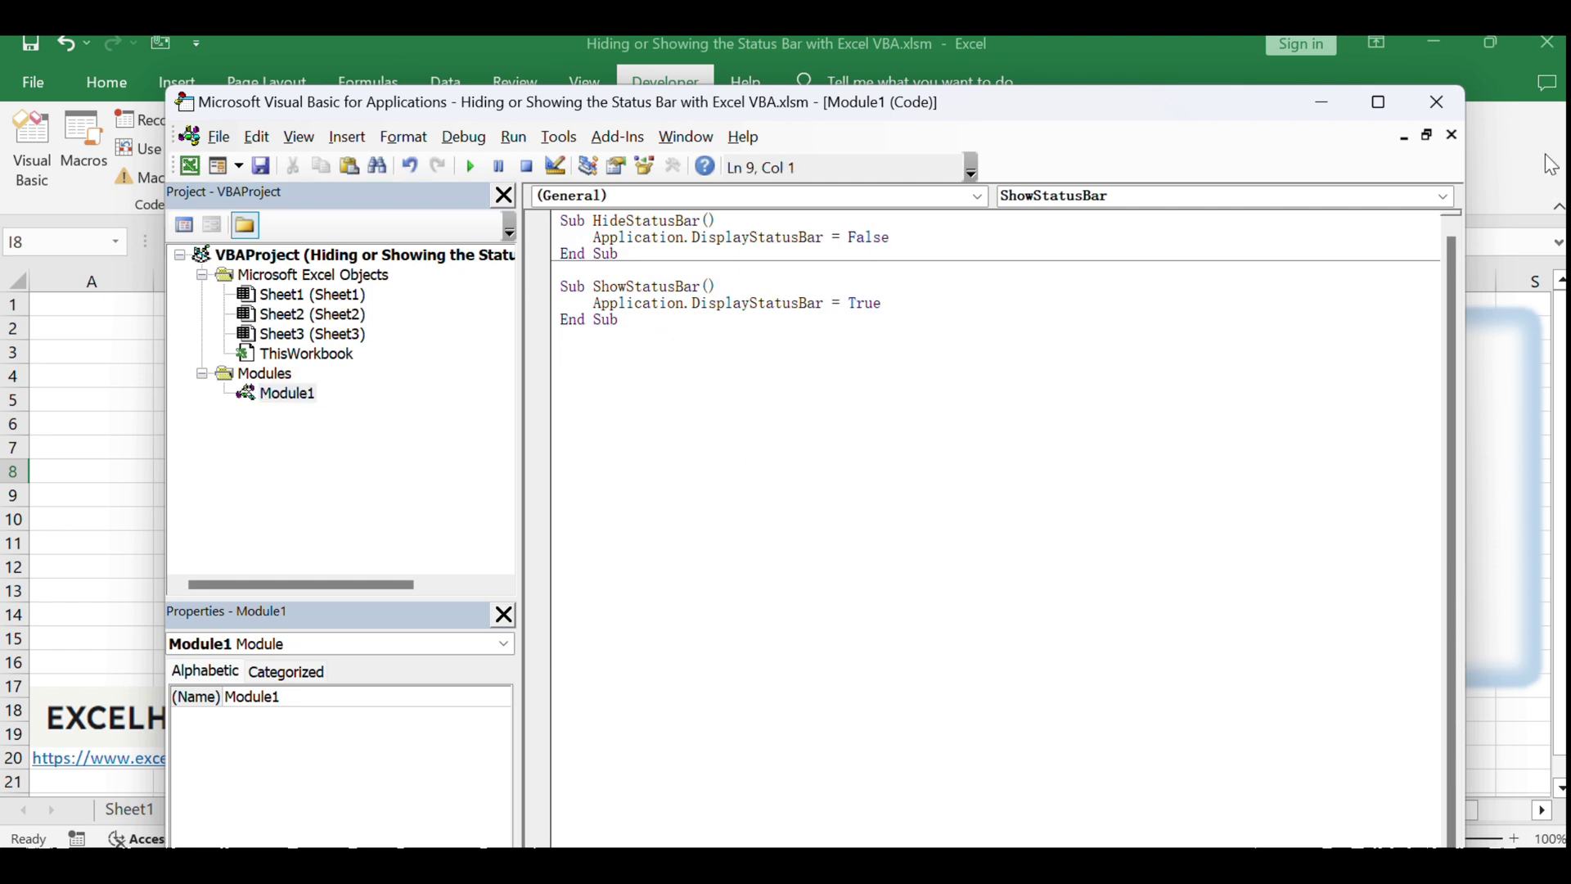
left_click(1452, 106)
left_click(1370, 502)
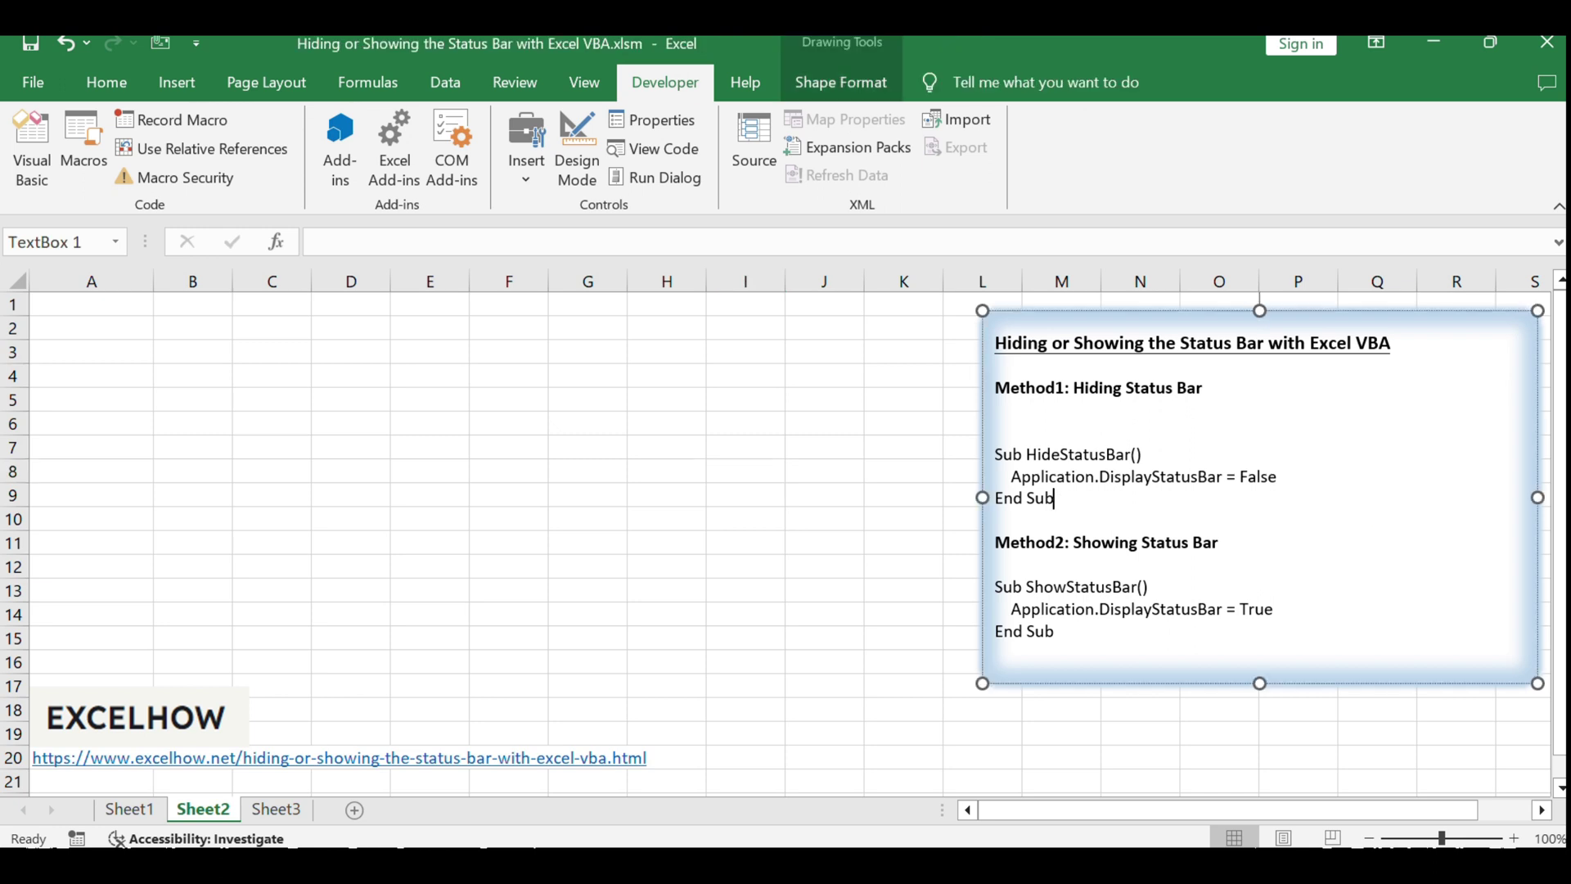